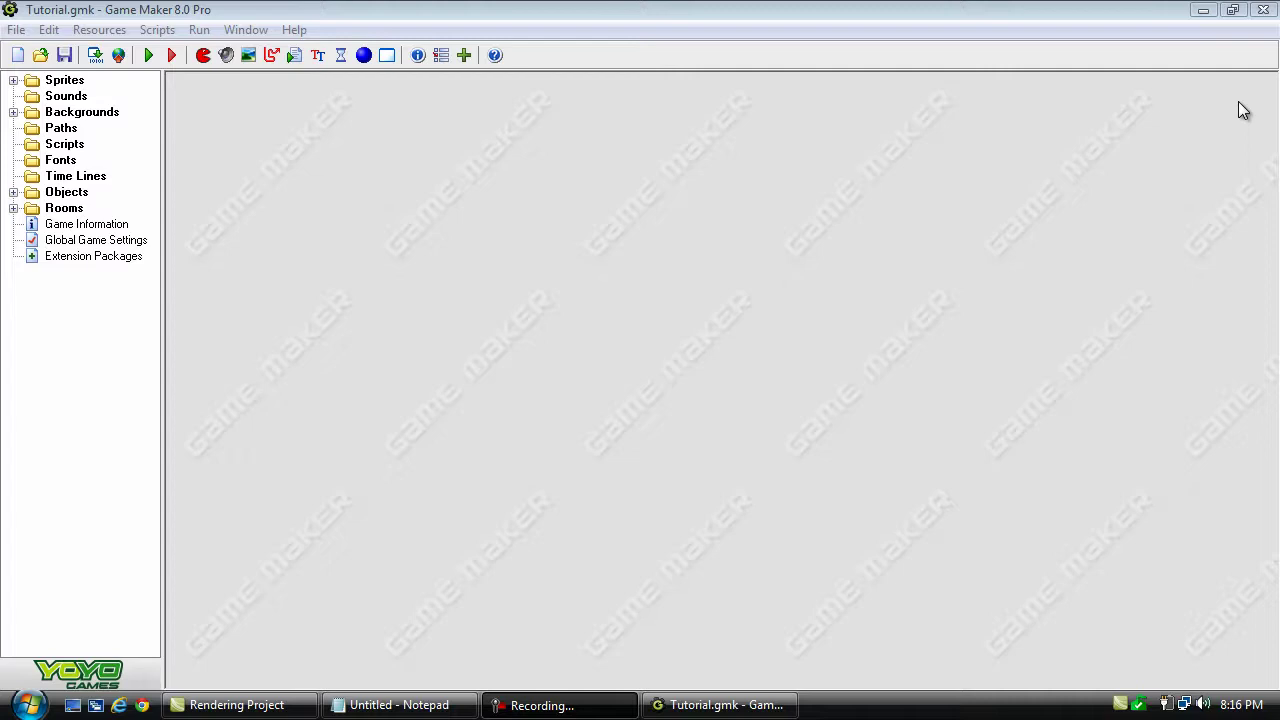
# Step: In obj_Ball's Create code, add the line jump = 2; after ladder = false;
pyautogui.click(15, 194)
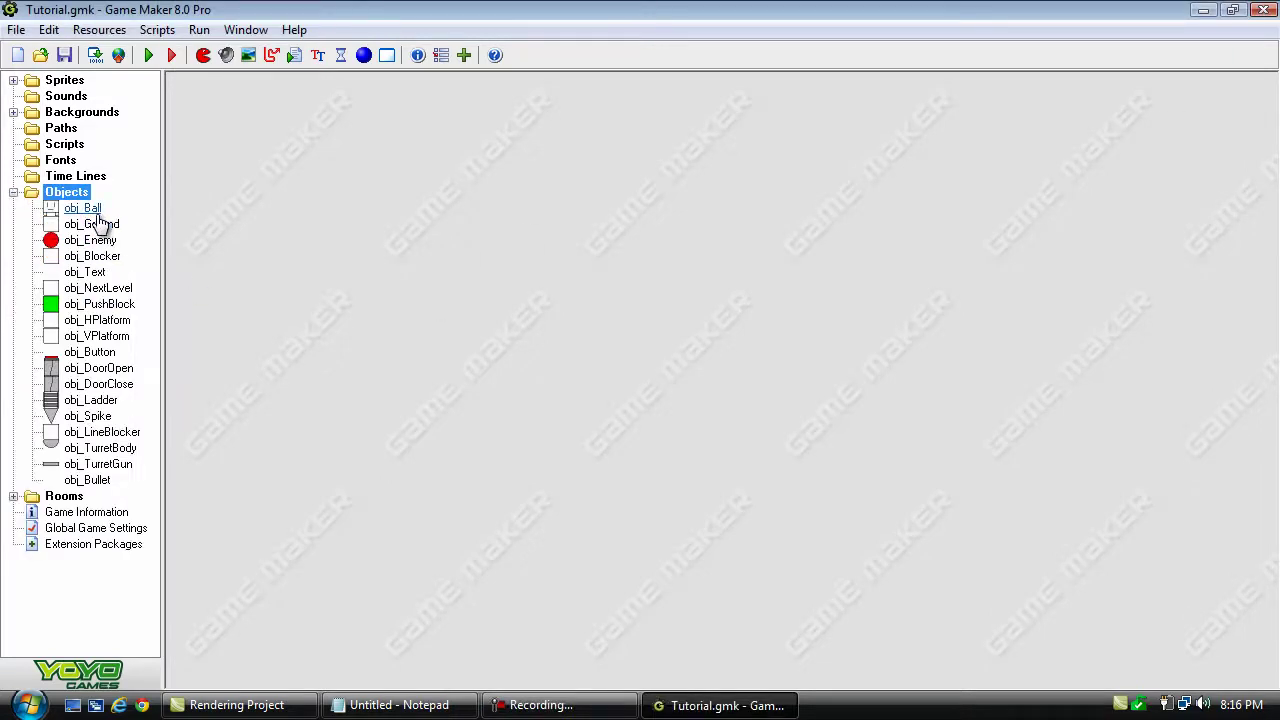
pyautogui.doubleClick(88, 209)
pyautogui.doubleClick(600, 212)
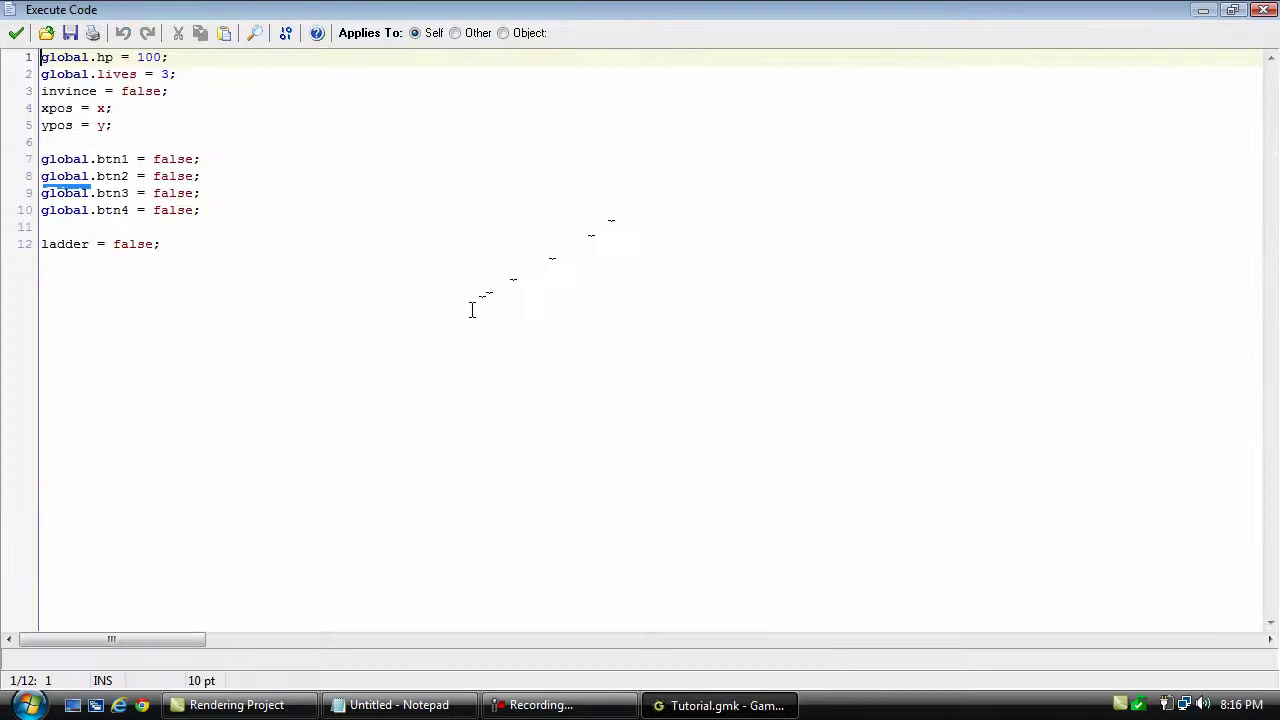
pyautogui.press('Return')
pyautogui.press('Return')
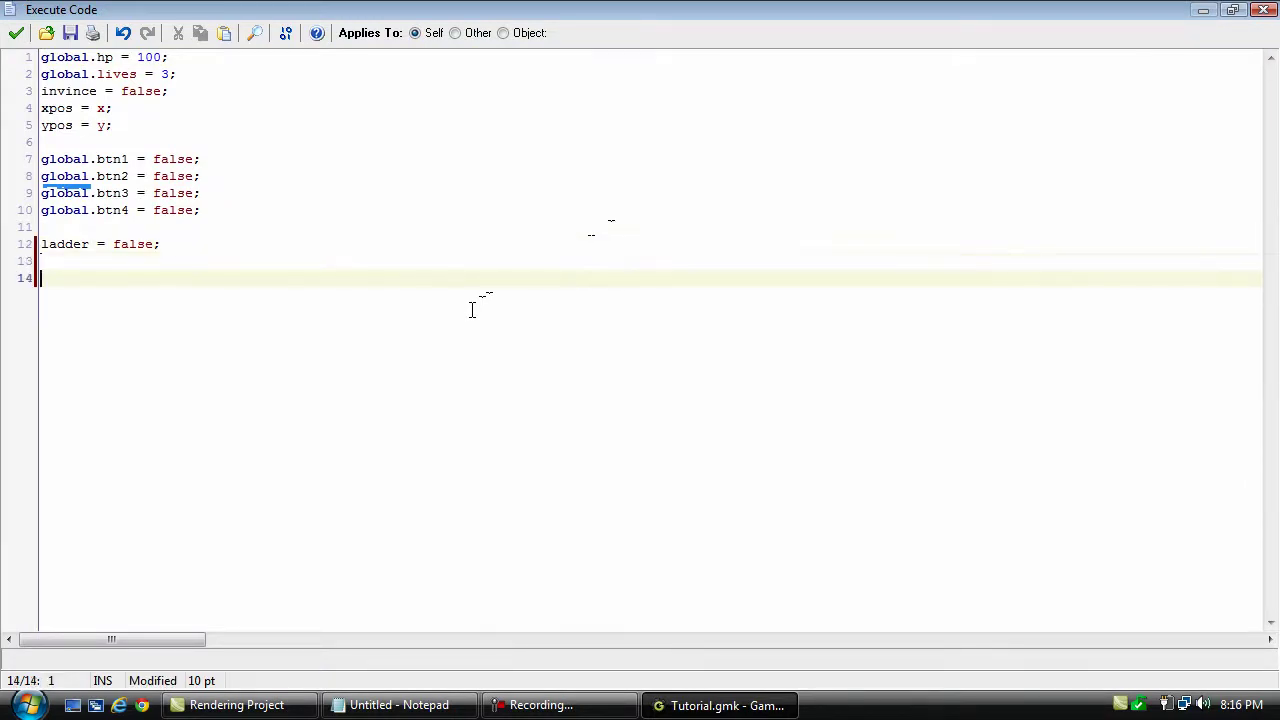
pyautogui.write('jump = 2;')
# Step: Save the Create code, then clear out the old code in obj_Ball's press <Up> event
pyautogui.click(16, 32)
pyautogui.scroll(-2, 490, 400)
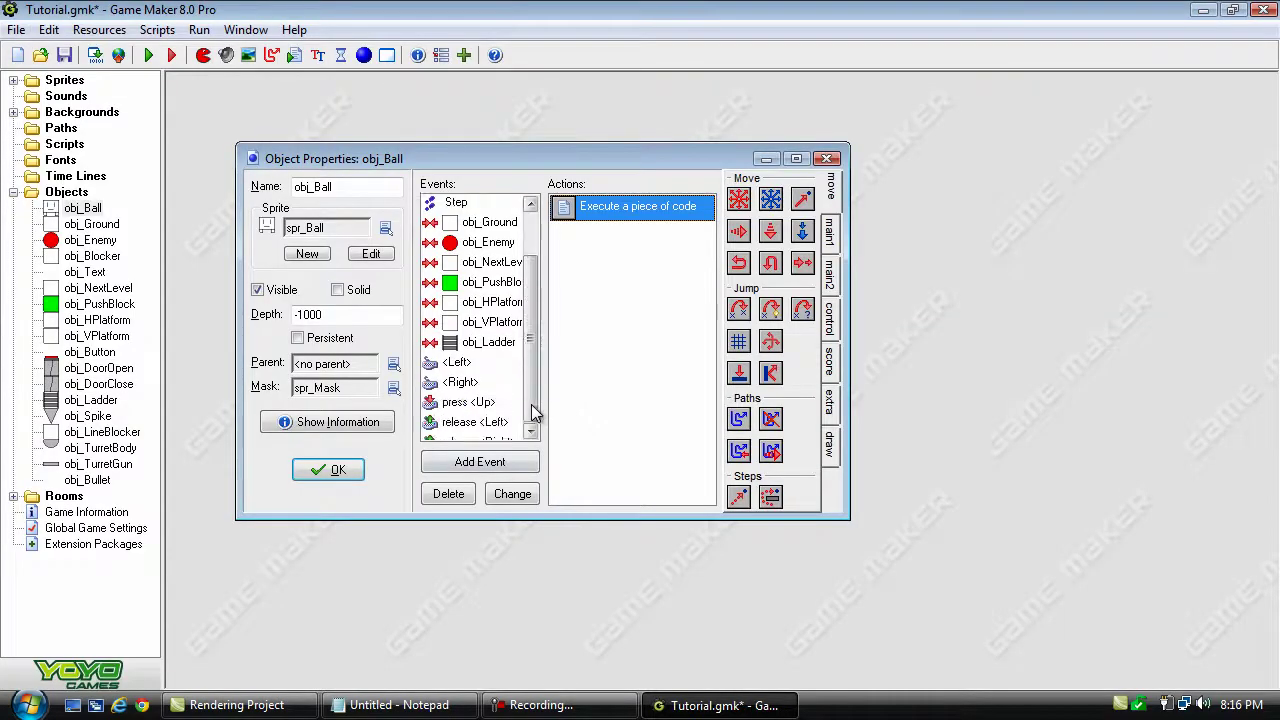
pyautogui.click(490, 404)
pyautogui.doubleClick(640, 207)
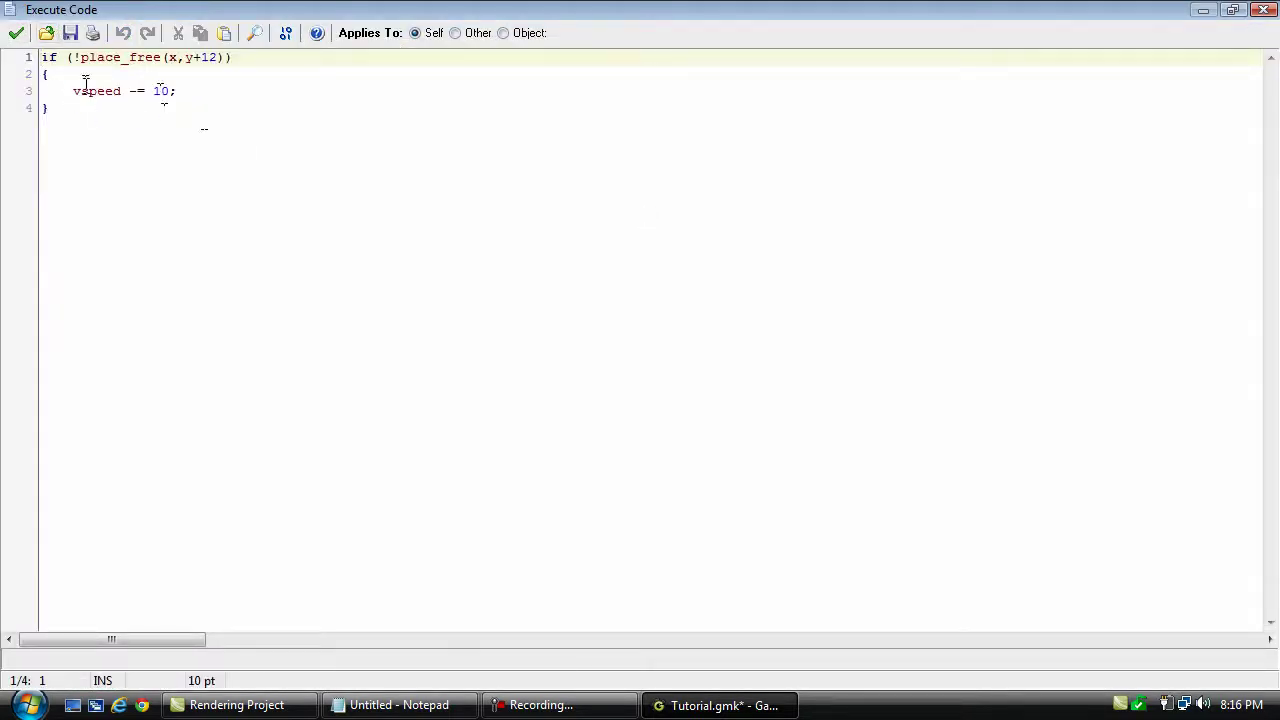
pyautogui.hotkey('ctrl', 'a')
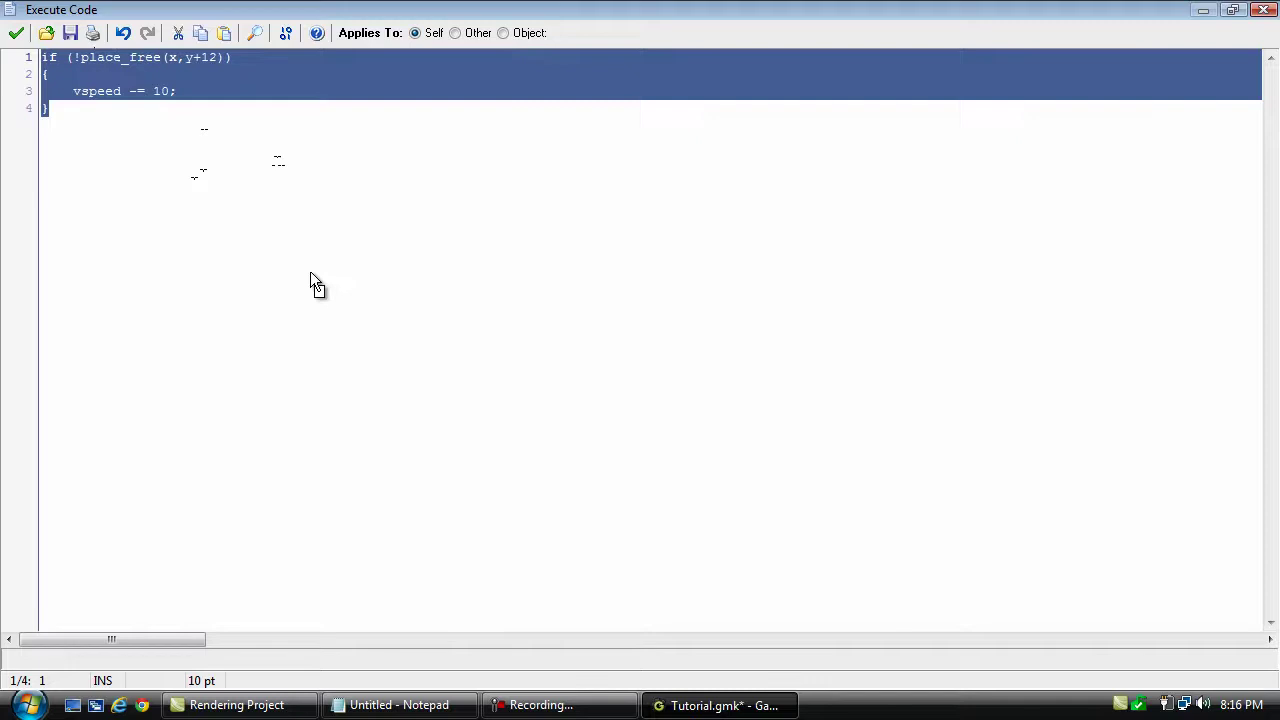
pyautogui.press('Delete')
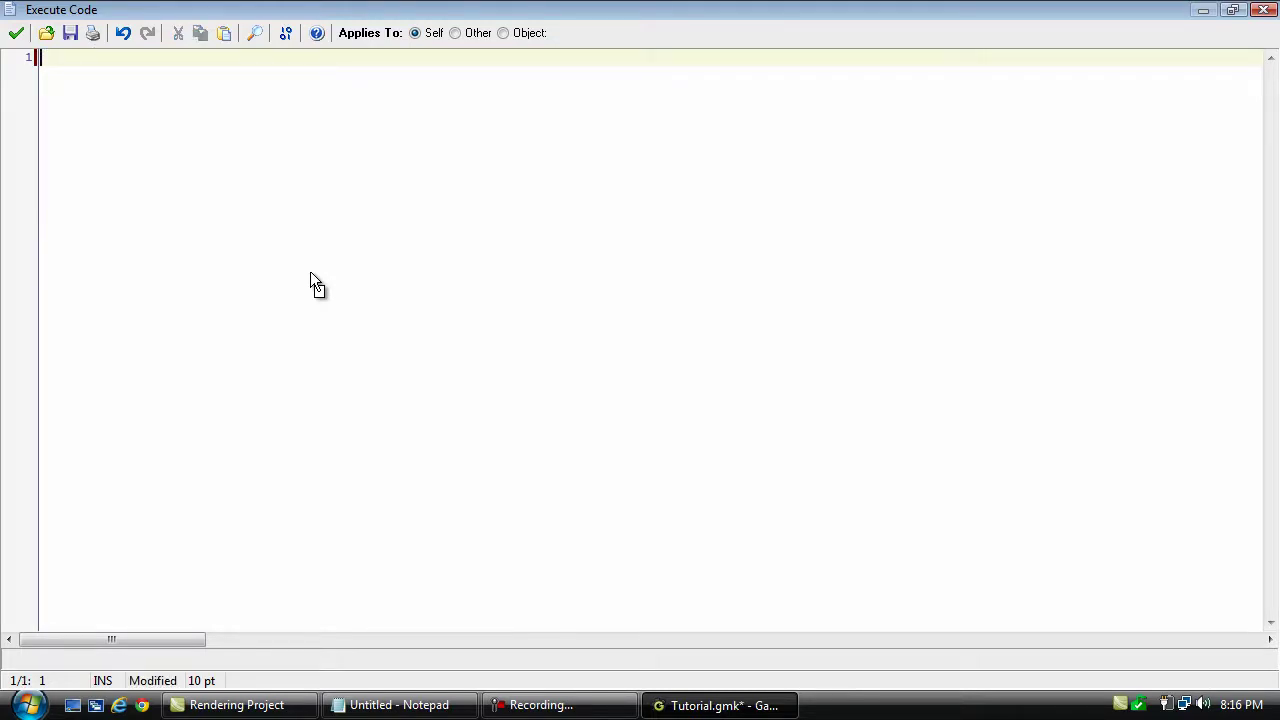
# Step: Write an if (jump > 0) block with vspeed = 0;, jump -= 1; and vspeed -= 10;, then save
pyautogui.write('if (jump > 0)')
pyautogui.press('Return')
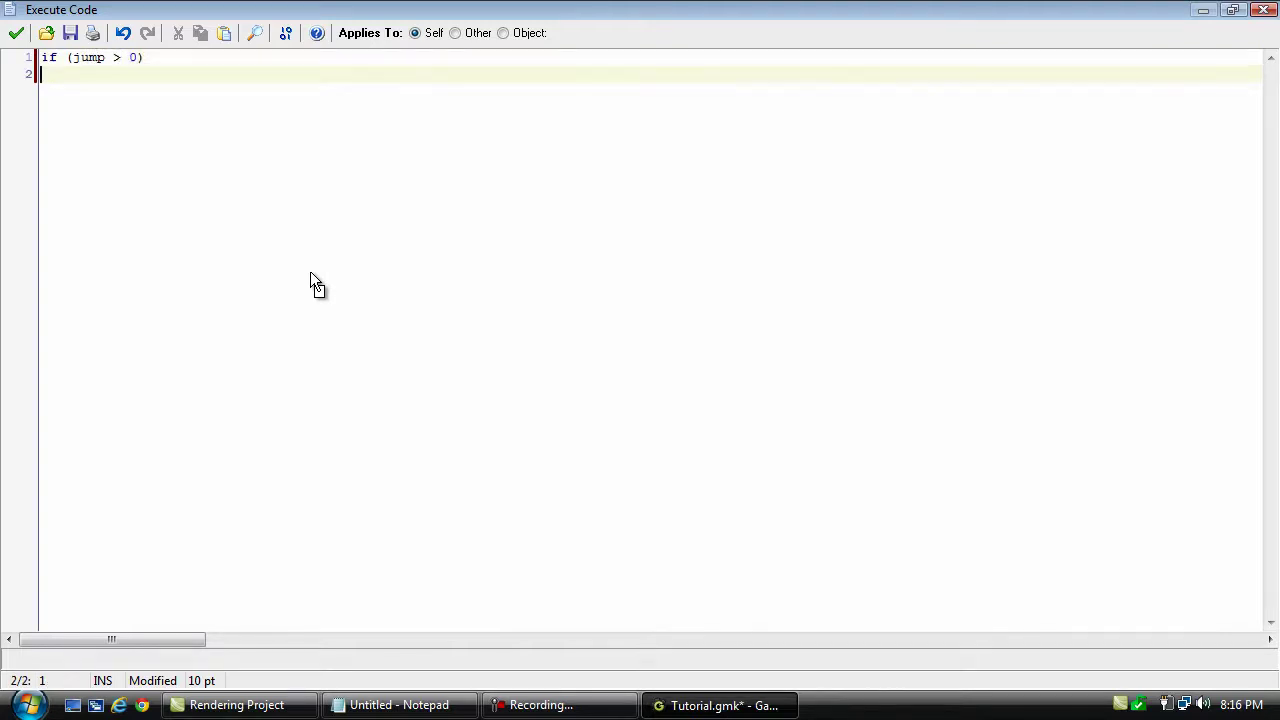
pyautogui.write('{')
pyautogui.press('Return')
pyautogui.write('vspeed =')
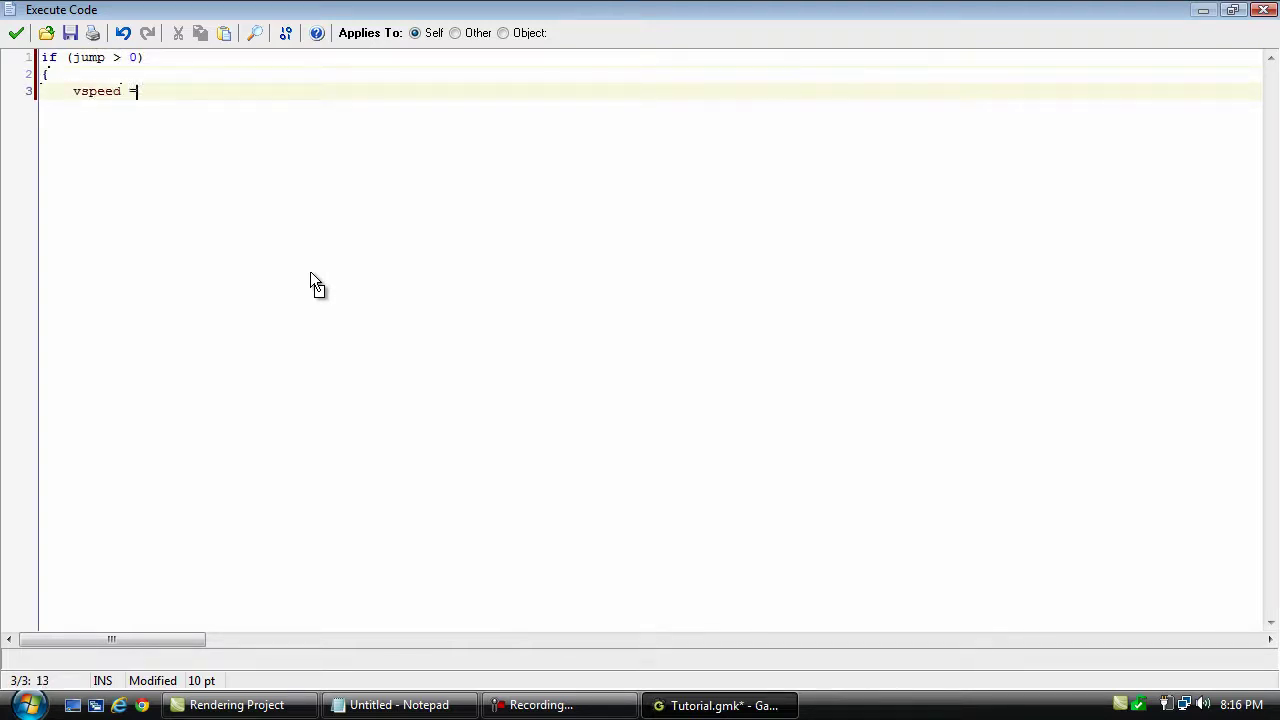
pyautogui.write(' 0;')
pyautogui.press('Return')
pyautogui.write('jump')
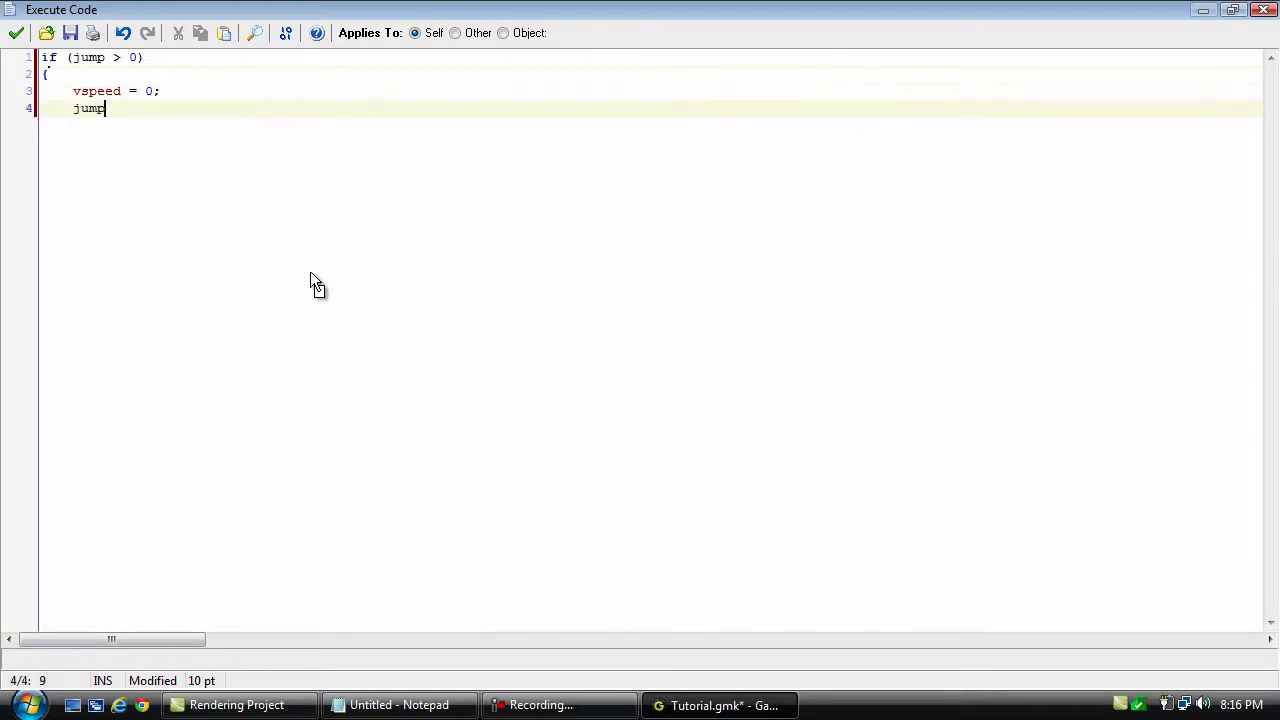
pyautogui.write(' -= 1;')
pyautogui.press('Return')
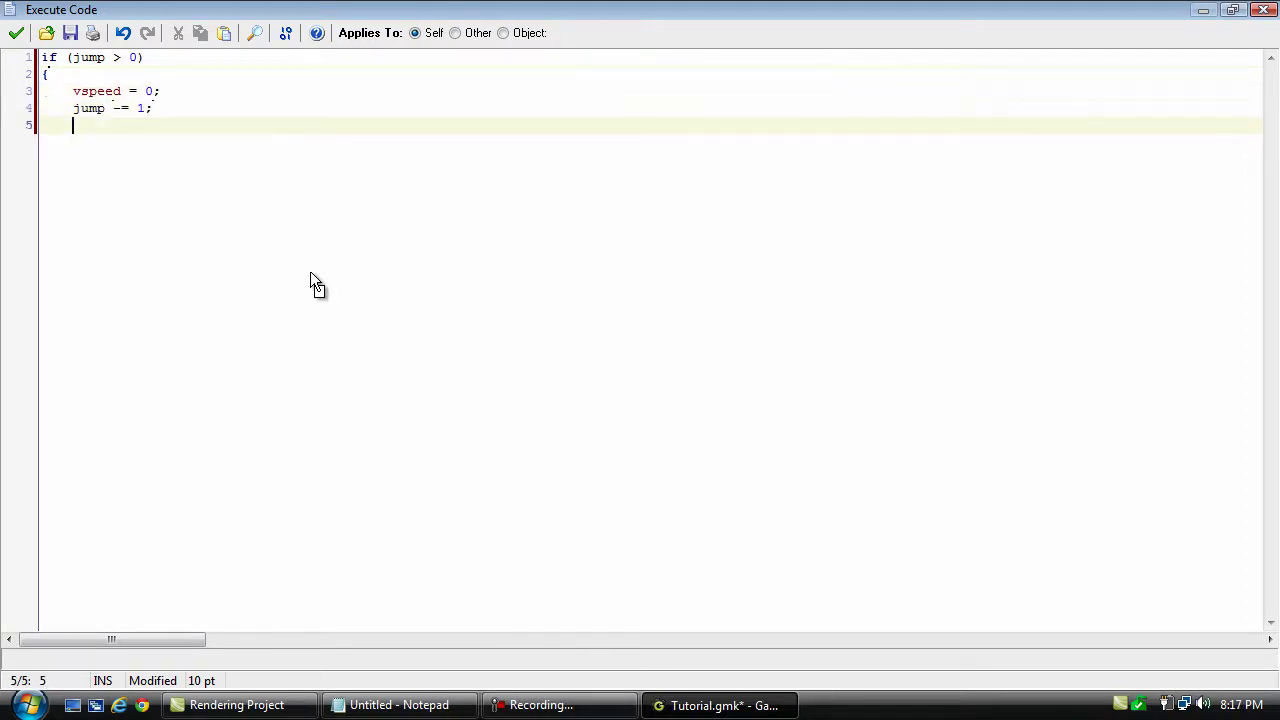
pyautogui.write('vspeed -= 10;')
pyautogui.press('Return')
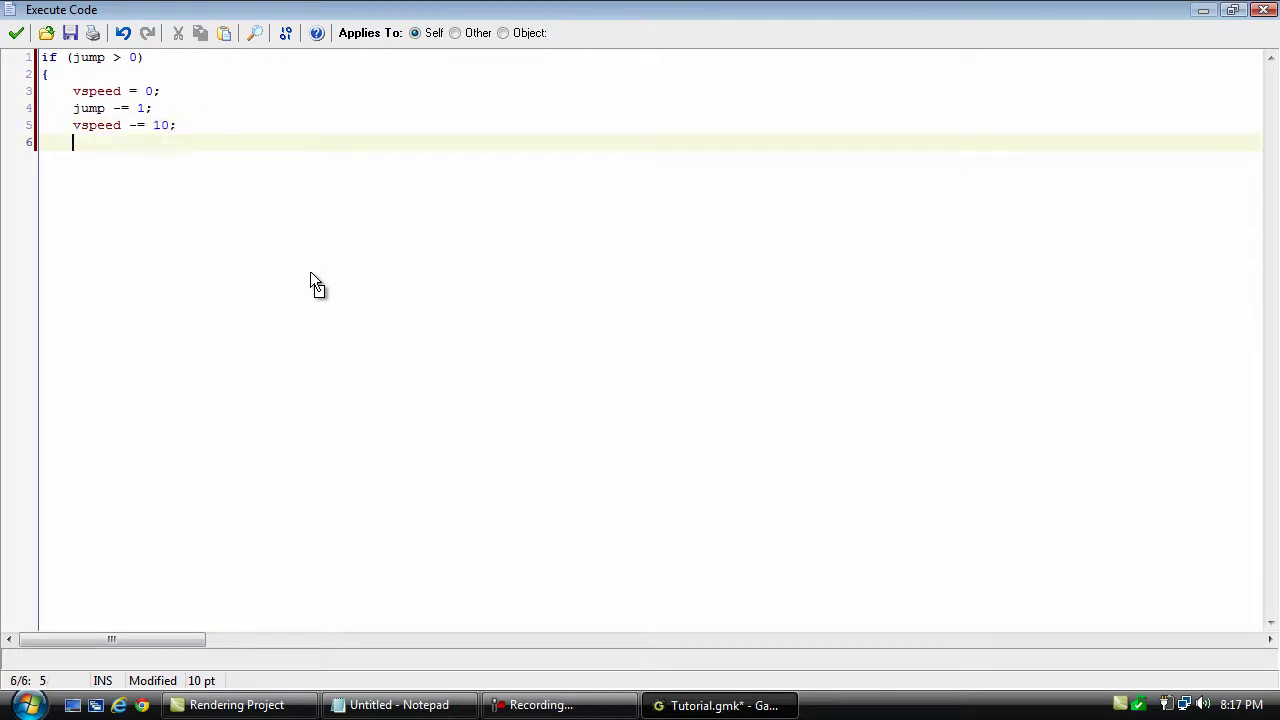
pyautogui.moveTo(114, 206); pyautogui.dragTo(36, 58)
pyautogui.click(112, 199)
pyautogui.click(16, 32)
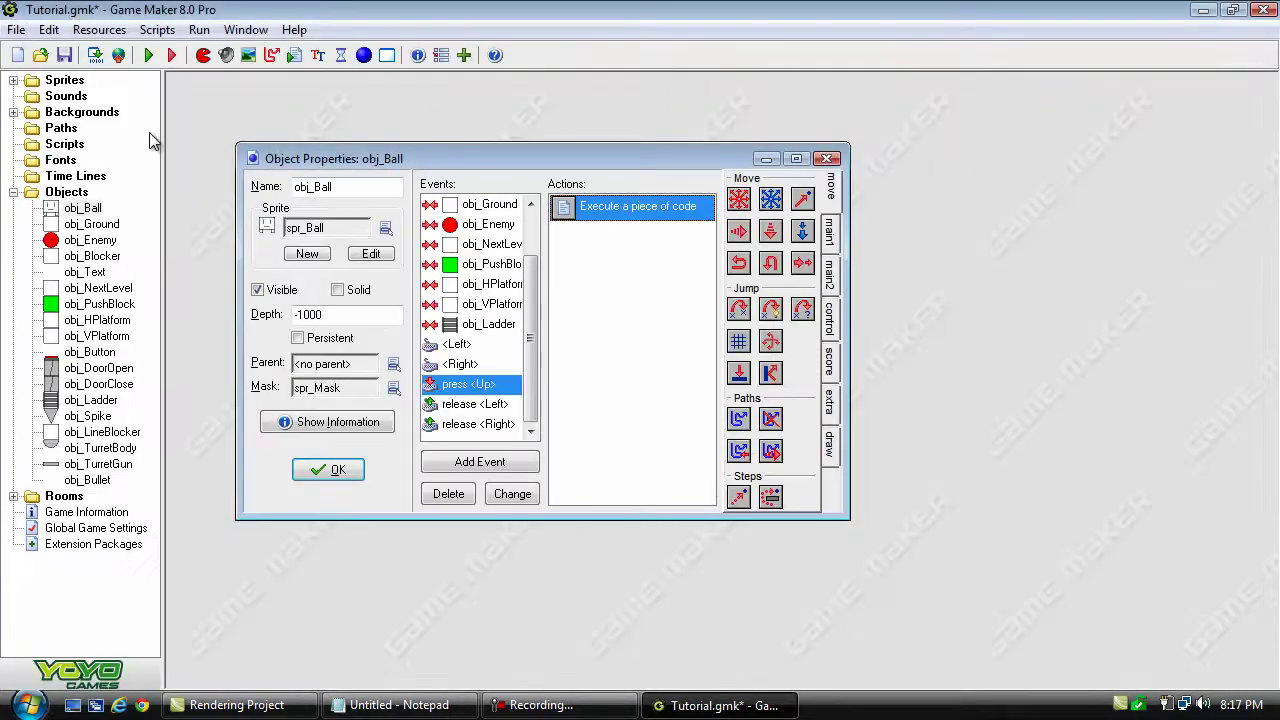
# Step: Run the Tutorial game and test the ball's jump with the Right and Up arrow keys
pyautogui.click(328, 470)
pyautogui.click(148, 55)
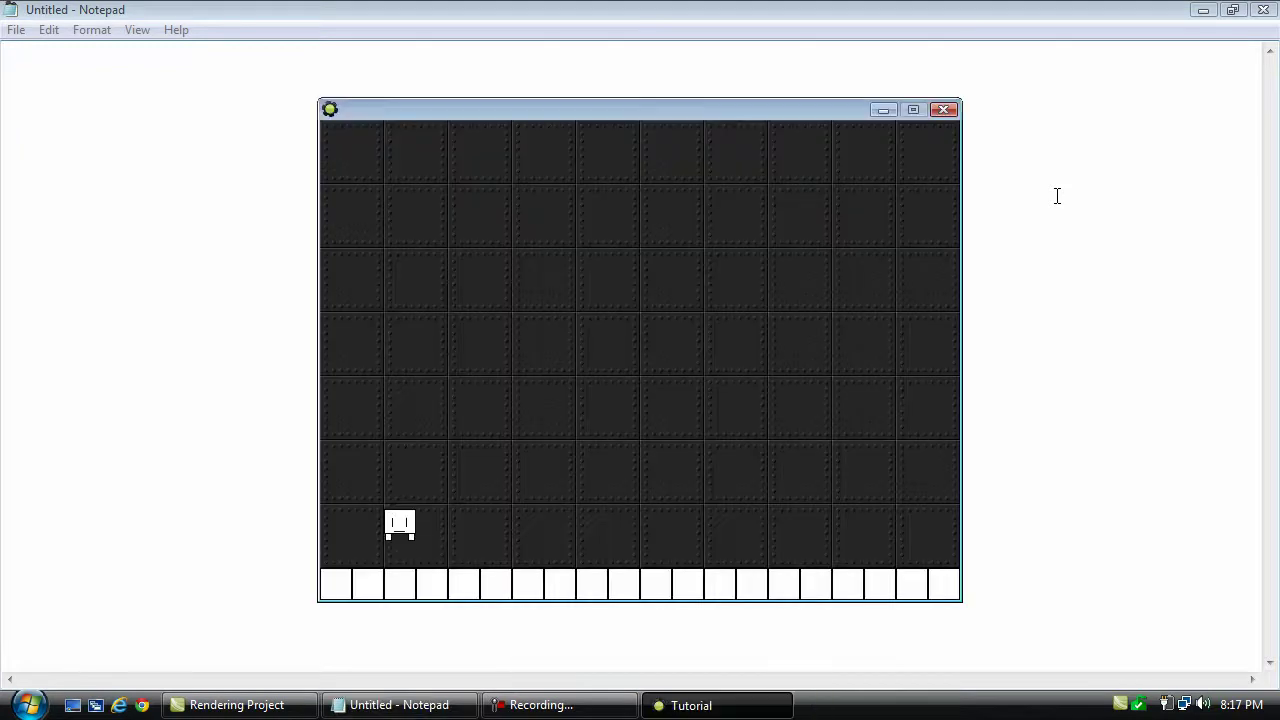
pyautogui.press('Right')
pyautogui.press('Up')
pyautogui.press('Right')
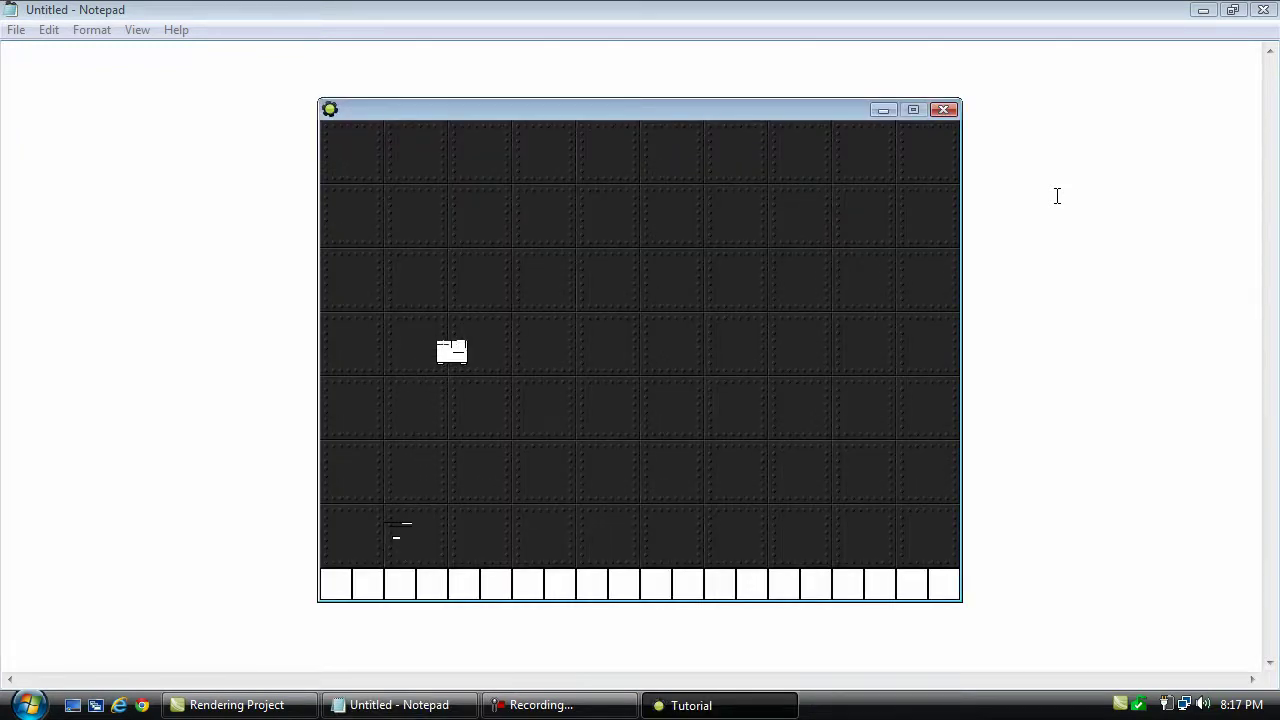
pyautogui.press('Right')
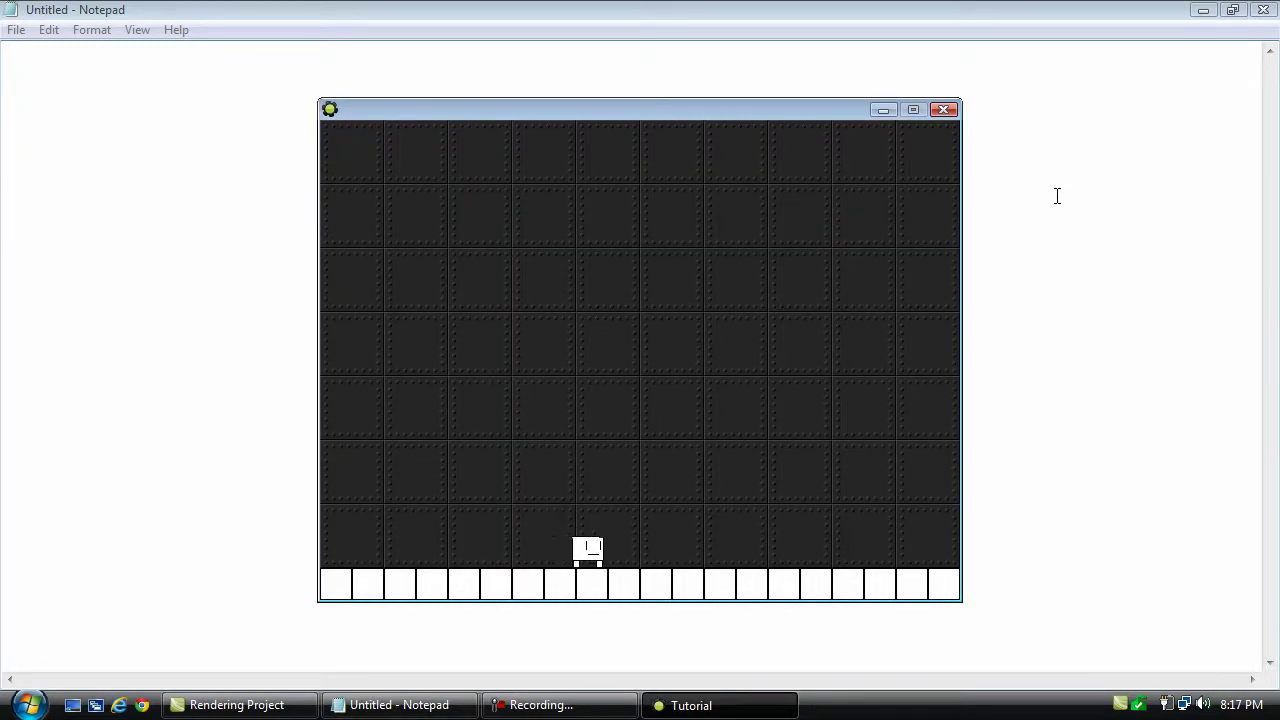
# Step: Add a jump-reset line to obj_Ball's obj_Ground collision code and start another test run
pyautogui.press('Escape')
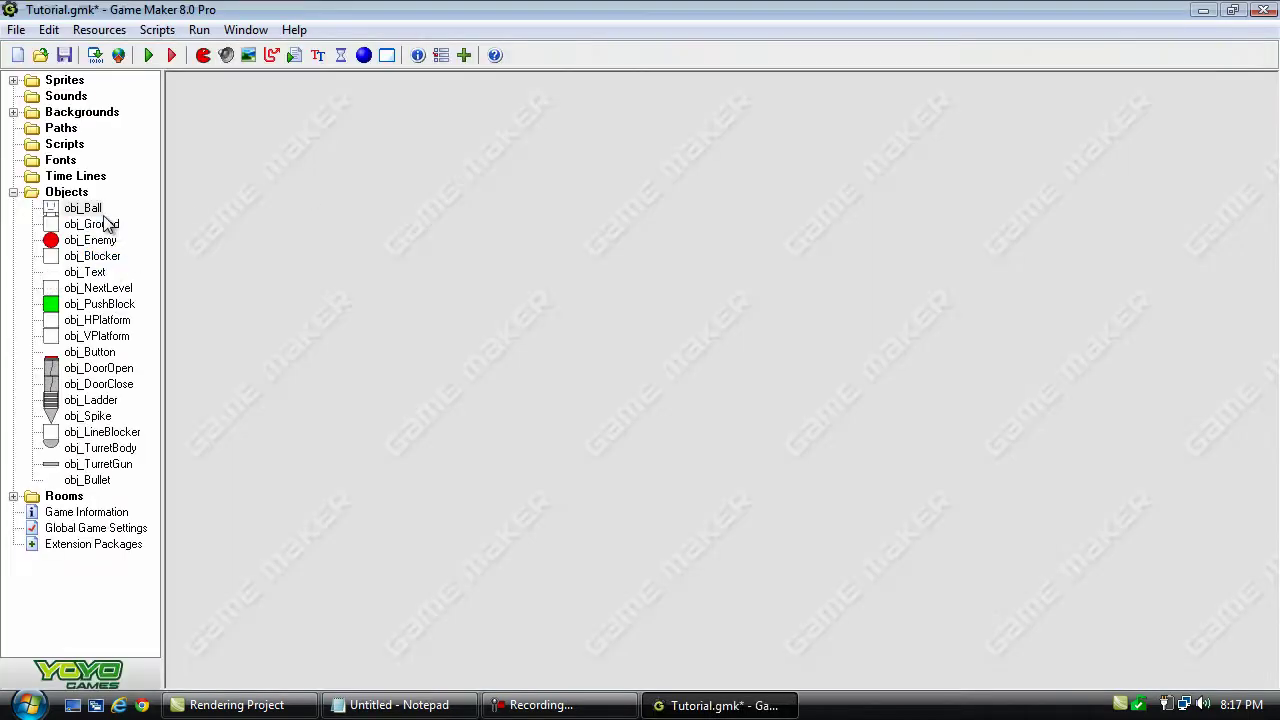
pyautogui.doubleClick(85, 208)
pyautogui.click(512, 287)
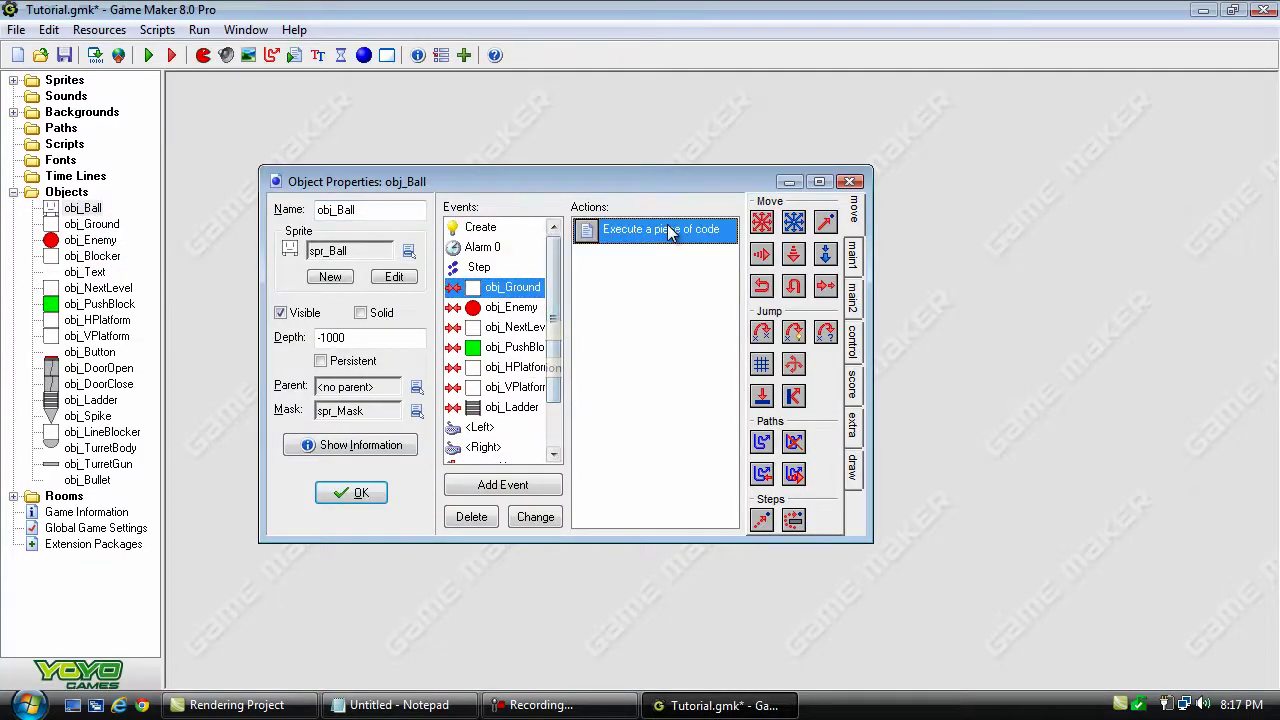
pyautogui.doubleClick(660, 229)
pyautogui.press('Return')
pyautogui.press('Return')
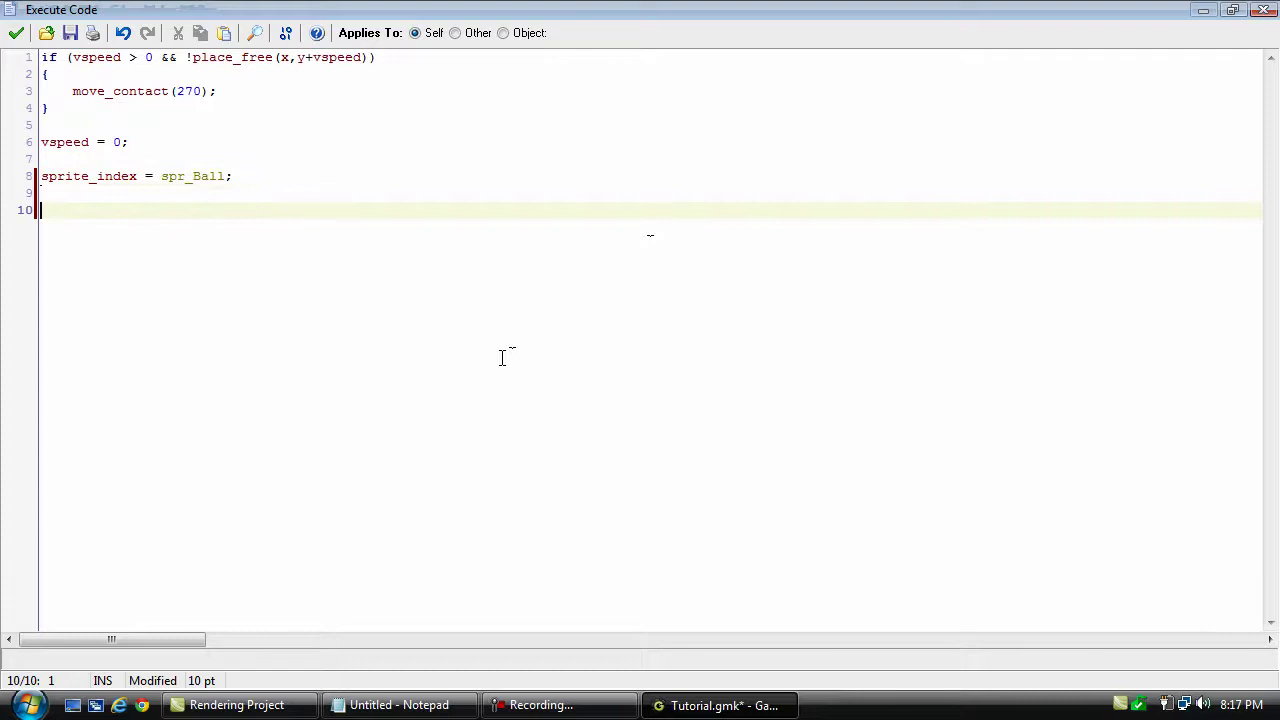
pyautogui.write('i')
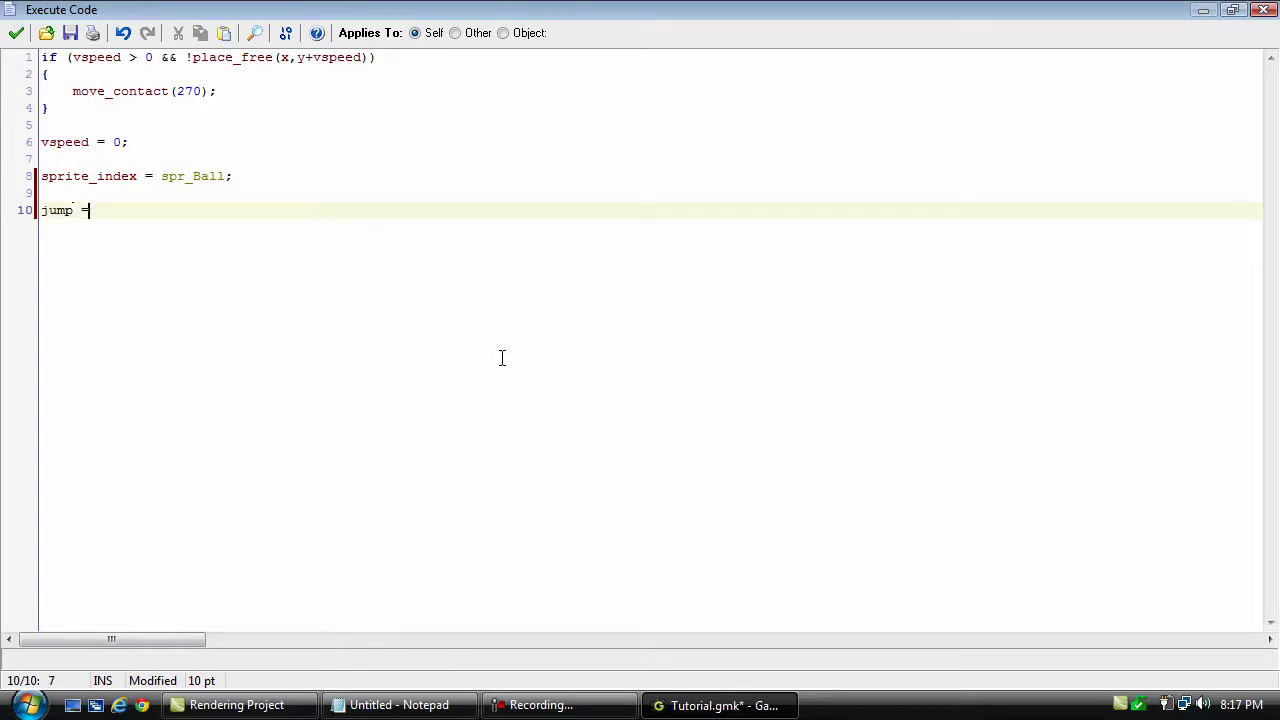
pyautogui.write('ump = 0;')
pyautogui.click(15, 33)
pyautogui.click(148, 57)
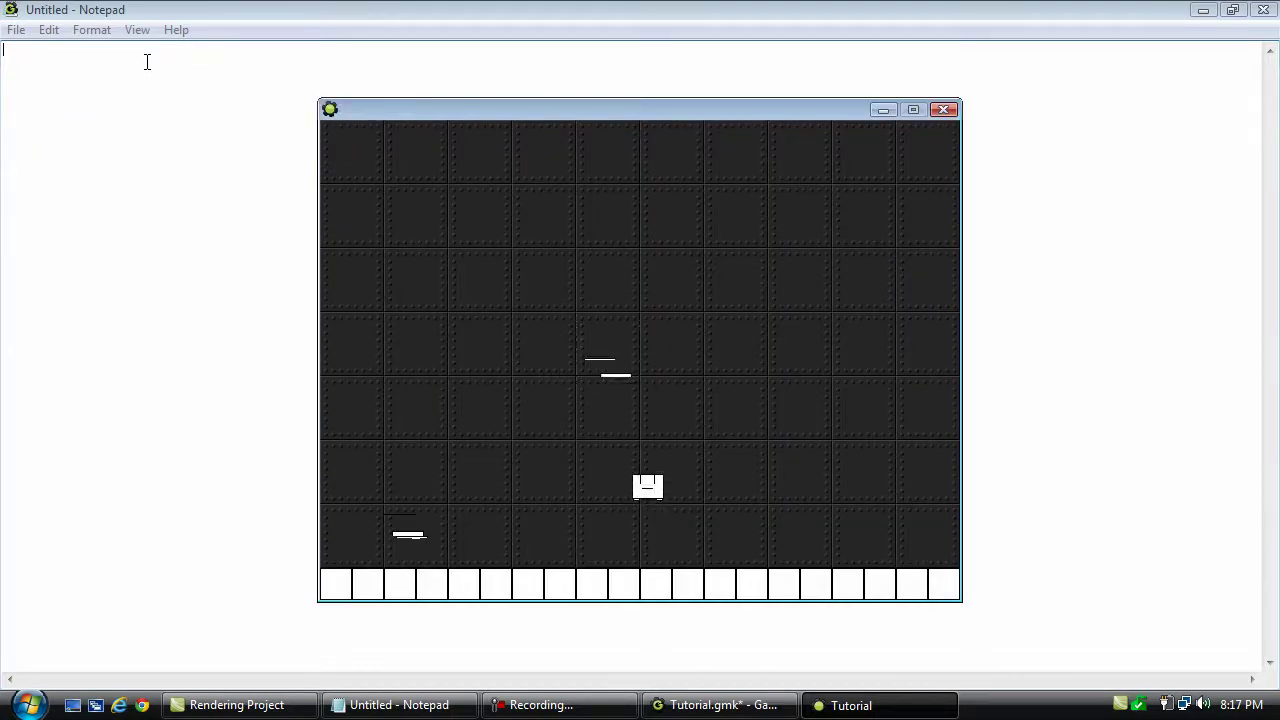
# Step: Move the ball left and right, jump mid-air, then quit the game with Esc
pyautogui.press('Left')
pyautogui.press('Up')
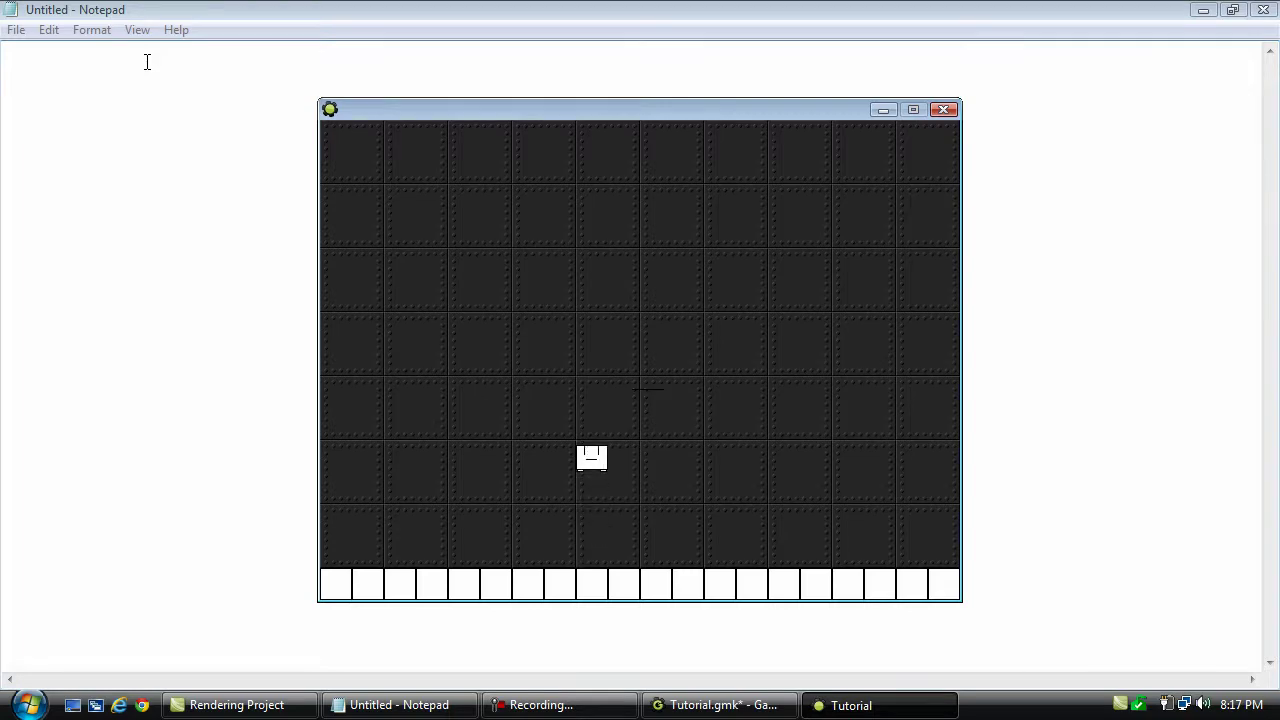
pyautogui.press('Left')
pyautogui.press('Right')
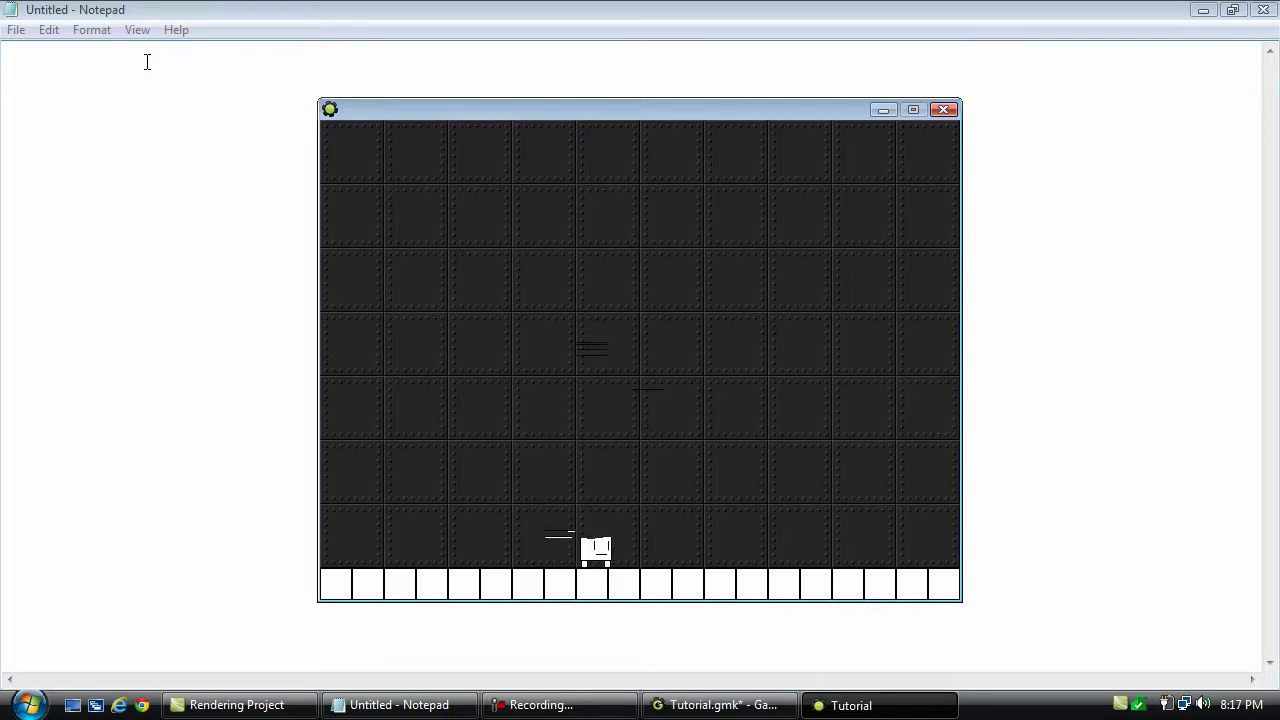
pyautogui.press('Escape')
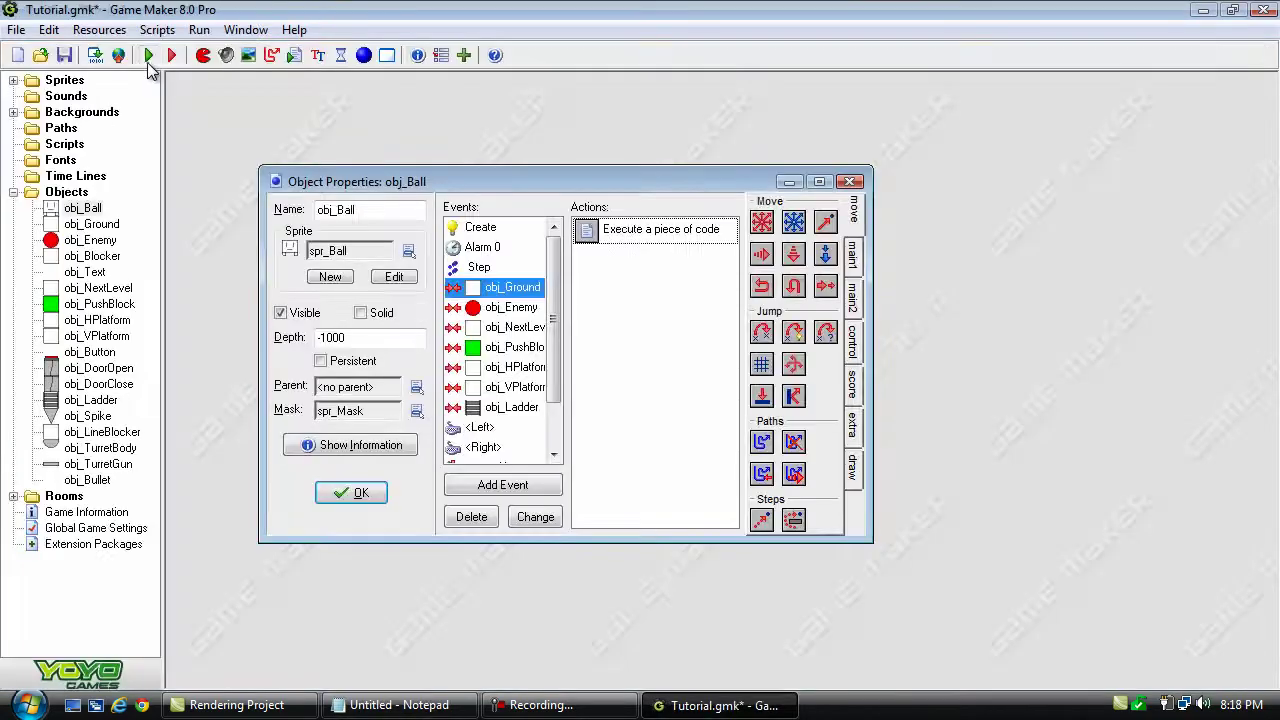
# Step: Create a new sprite with a blank 16×16 image
pyautogui.click(340, 492)
pyautogui.doubleClick(30, 192)
pyautogui.doubleClick(36, 80)
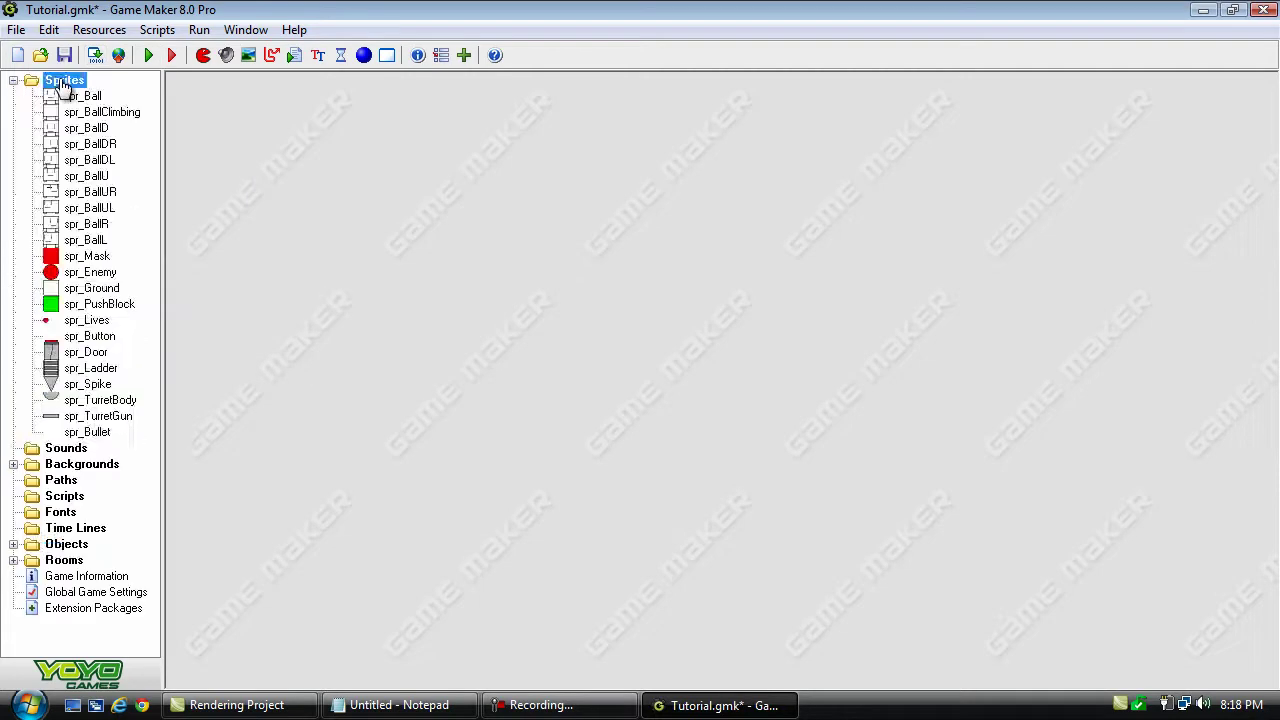
pyautogui.rightClick(85, 92)
pyautogui.click(218, 96)
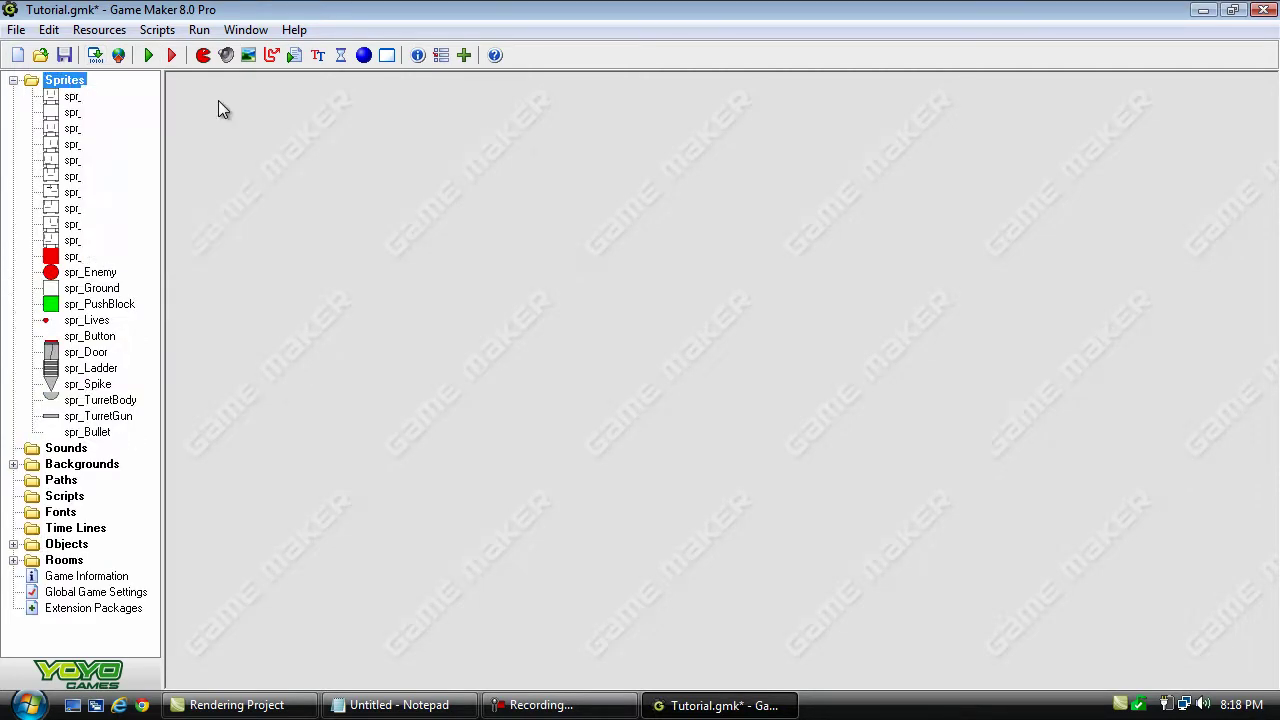
pyautogui.click(390, 335)
pyautogui.click(357, 80)
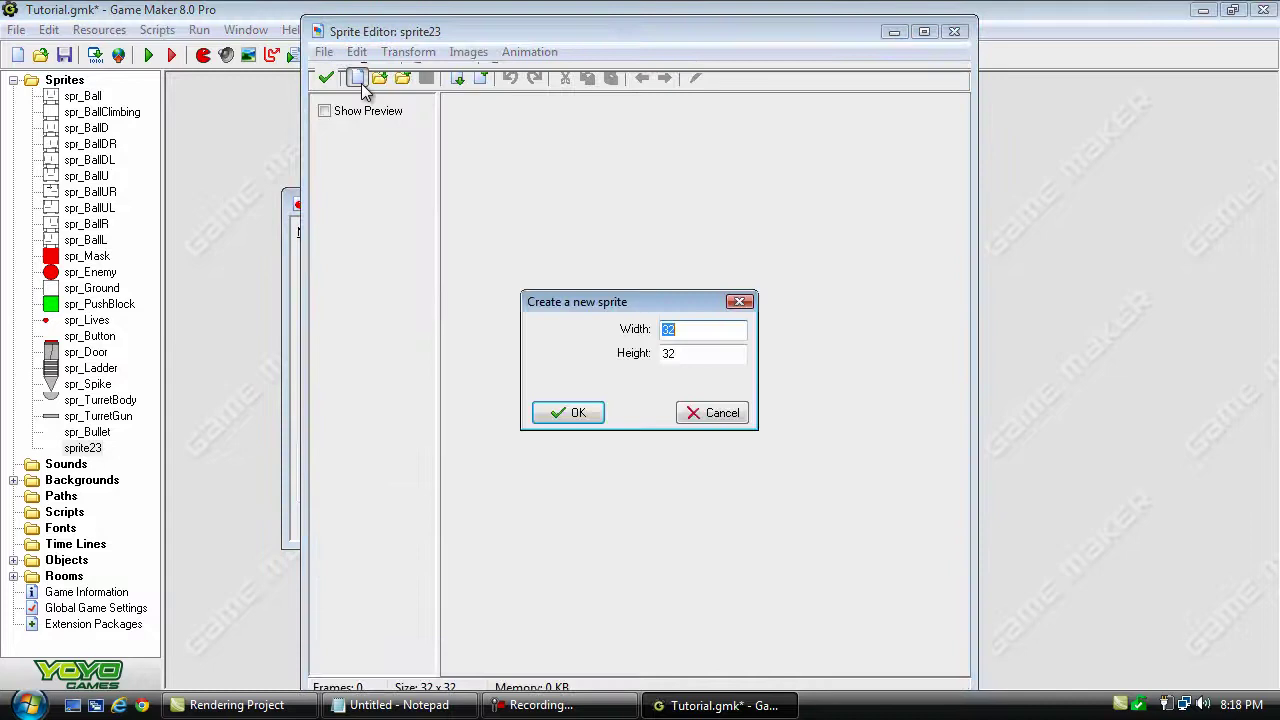
pyautogui.write('16')
pyautogui.press('Tab')
pyautogui.write('16')
pyautogui.press('Return')
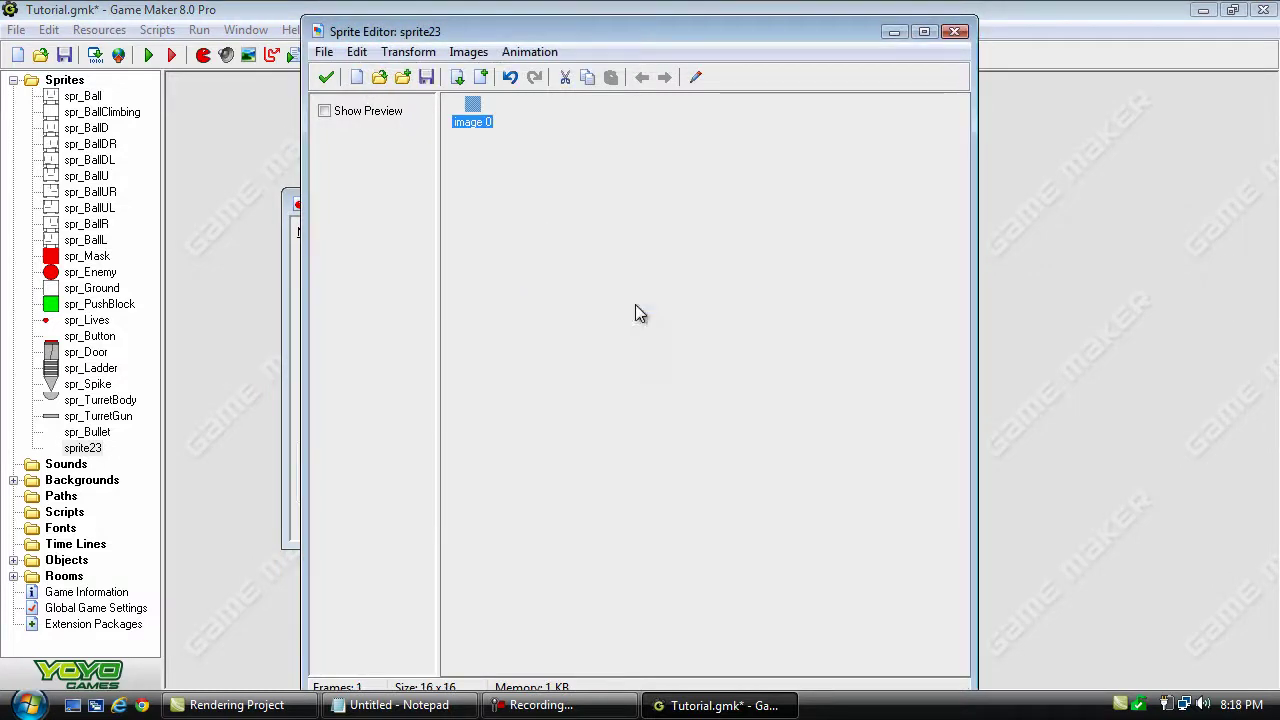
# Step: Paint a blue, black-outlined circle with a thick black plus sign on the frame
pyautogui.doubleClick(476, 105)
pyautogui.click(625, 63)
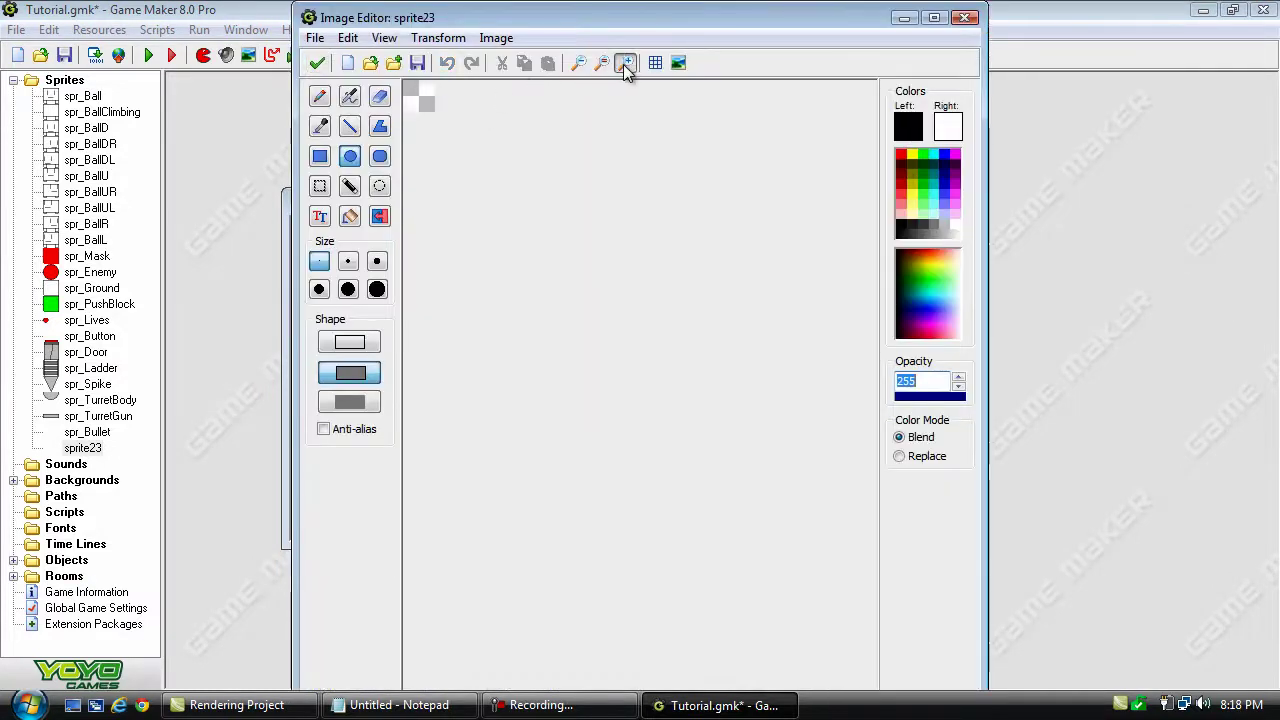
pyautogui.click(625, 63)
pyautogui.click(625, 63)
pyautogui.click(625, 63)
pyautogui.click(625, 63)
pyautogui.click(625, 63)
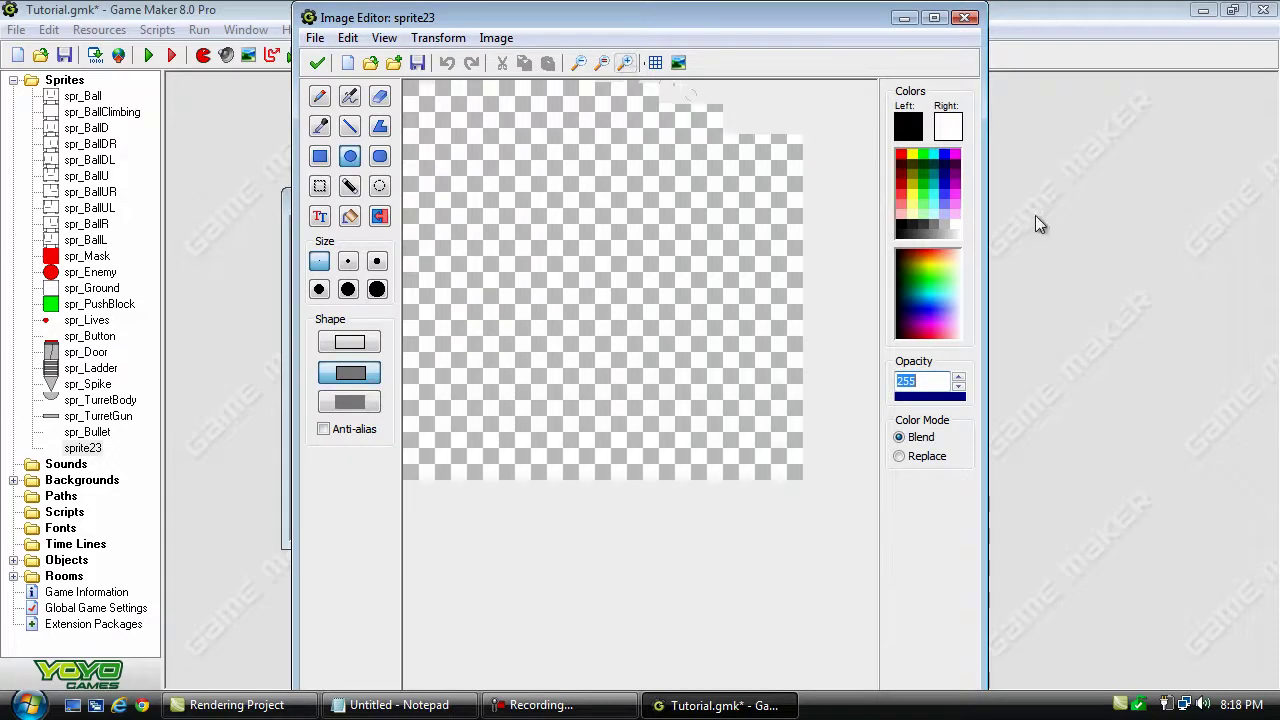
pyautogui.rightClick(945, 153)
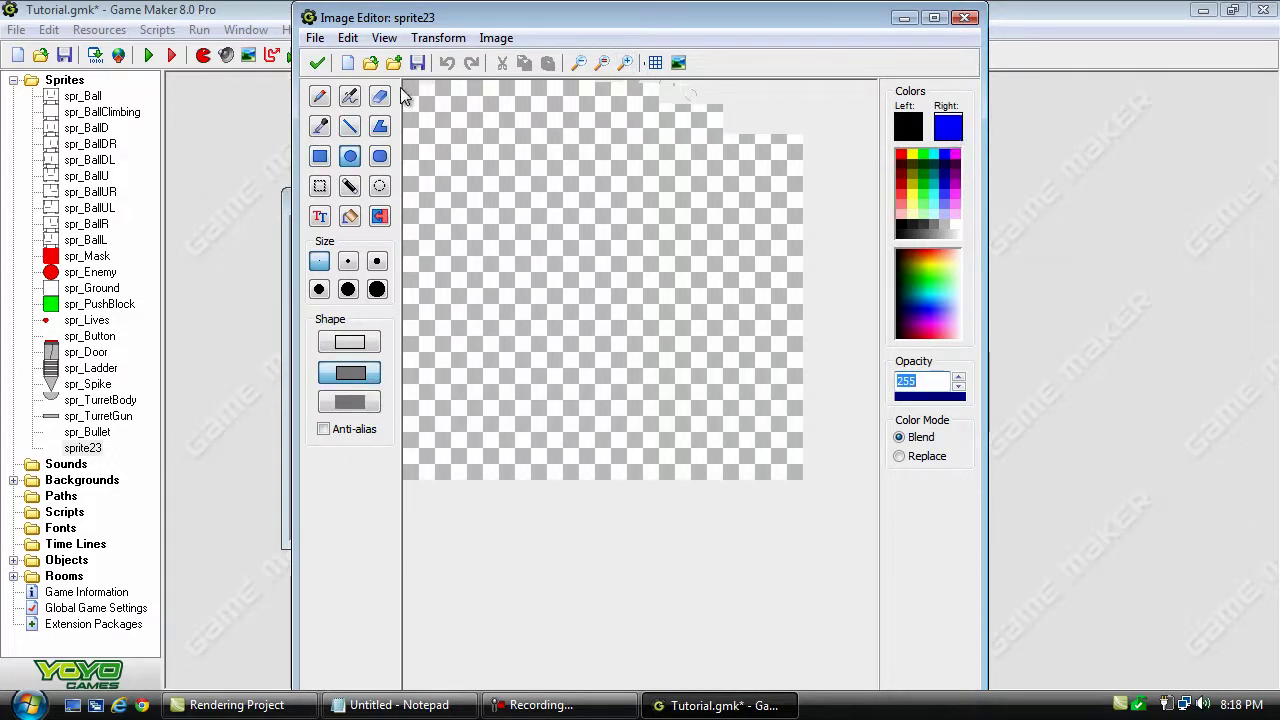
pyautogui.moveTo(402, 88)
pyautogui.mouseDown()
pyautogui.moveTo(650, 272)
pyautogui.moveTo(800, 478)
pyautogui.mouseUp()
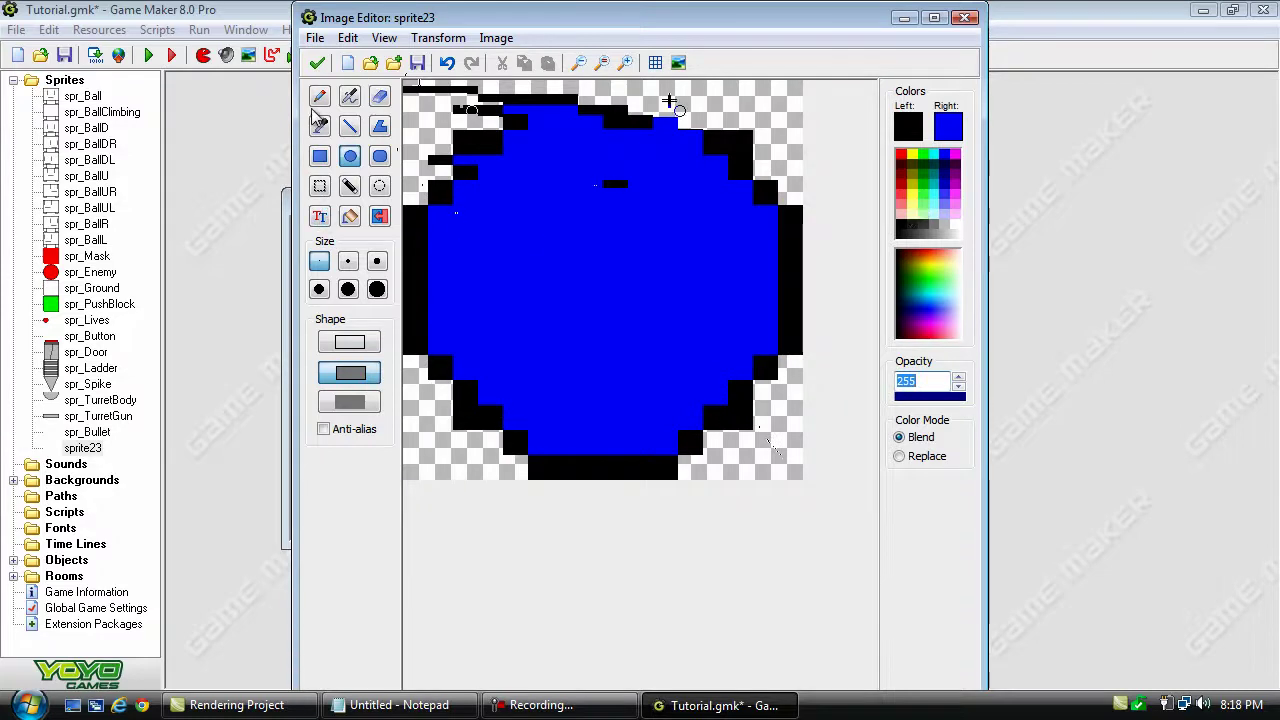
pyautogui.click(349, 125)
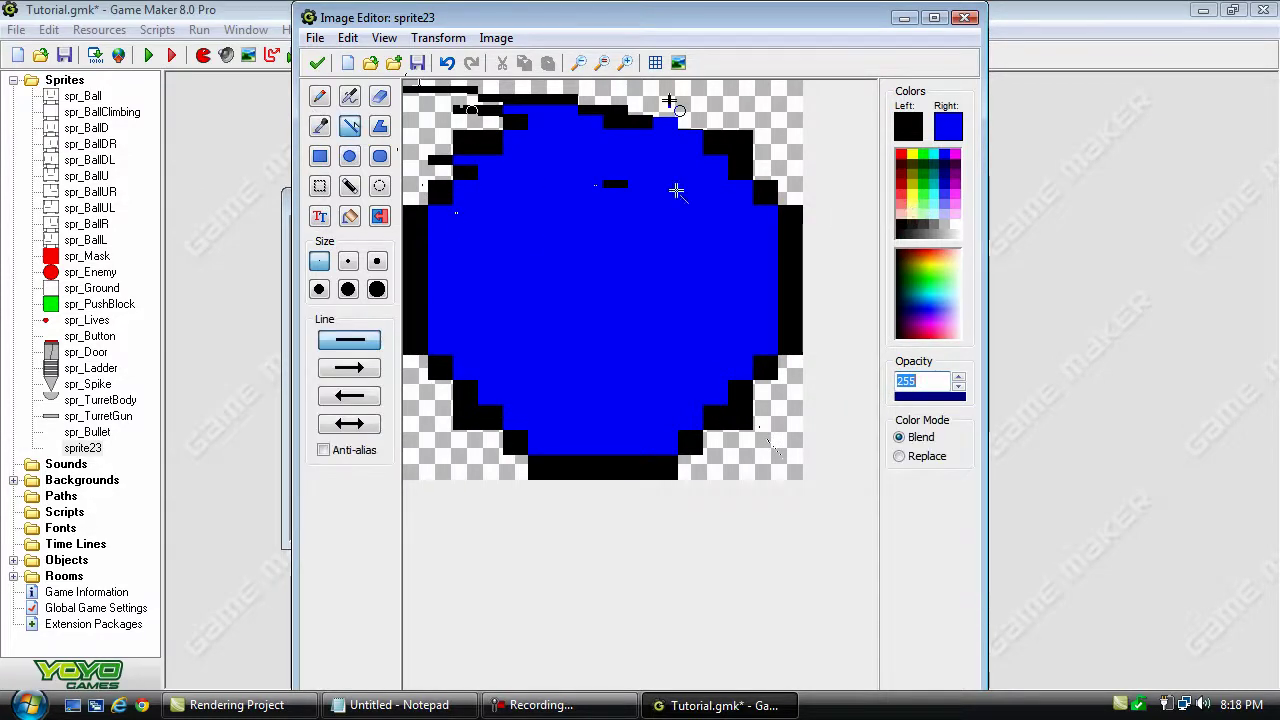
pyautogui.moveTo(605, 157); pyautogui.dragTo(618, 387)
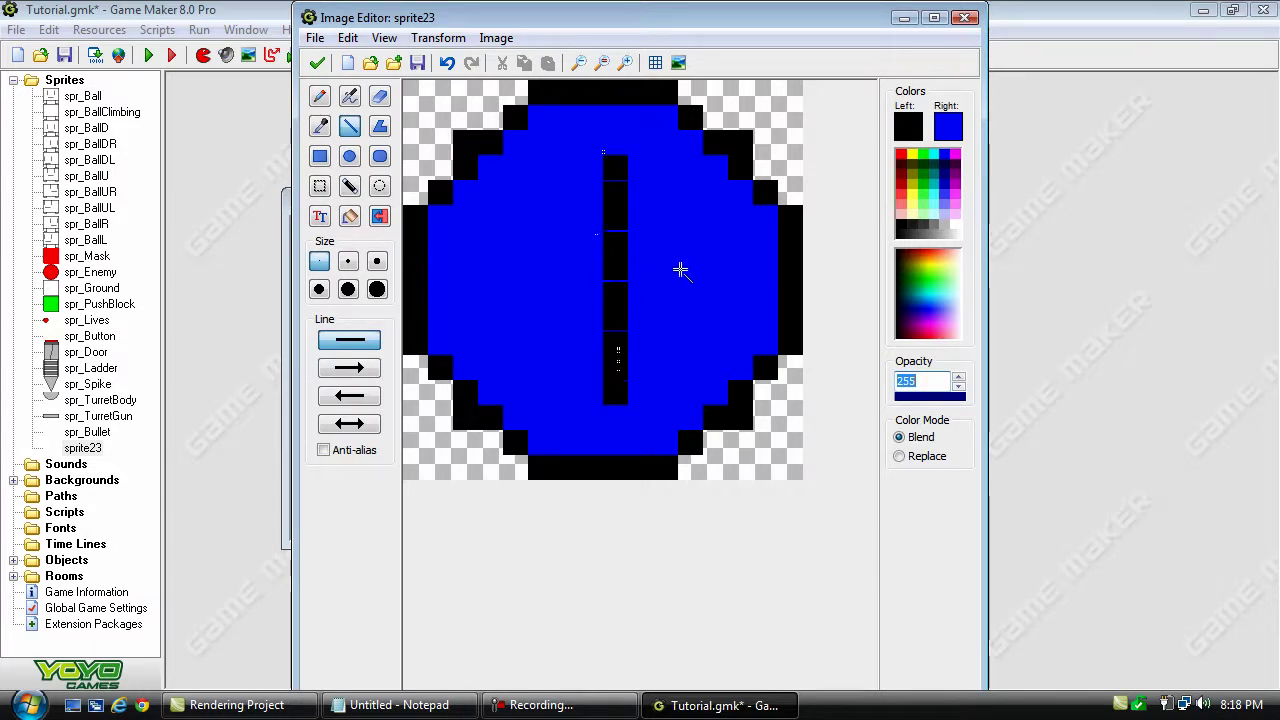
pyautogui.moveTo(677, 268)
pyautogui.mouseDown()
pyautogui.moveTo(489, 273)
pyautogui.moveTo(711, 272)
pyautogui.mouseUp()
pyautogui.moveTo(602, 163); pyautogui.dragTo(595, 383)
pyautogui.moveTo(484, 290)
pyautogui.mouseDown()
pyautogui.moveTo(631, 298)
pyautogui.moveTo(716, 290)
pyautogui.mouseUp()
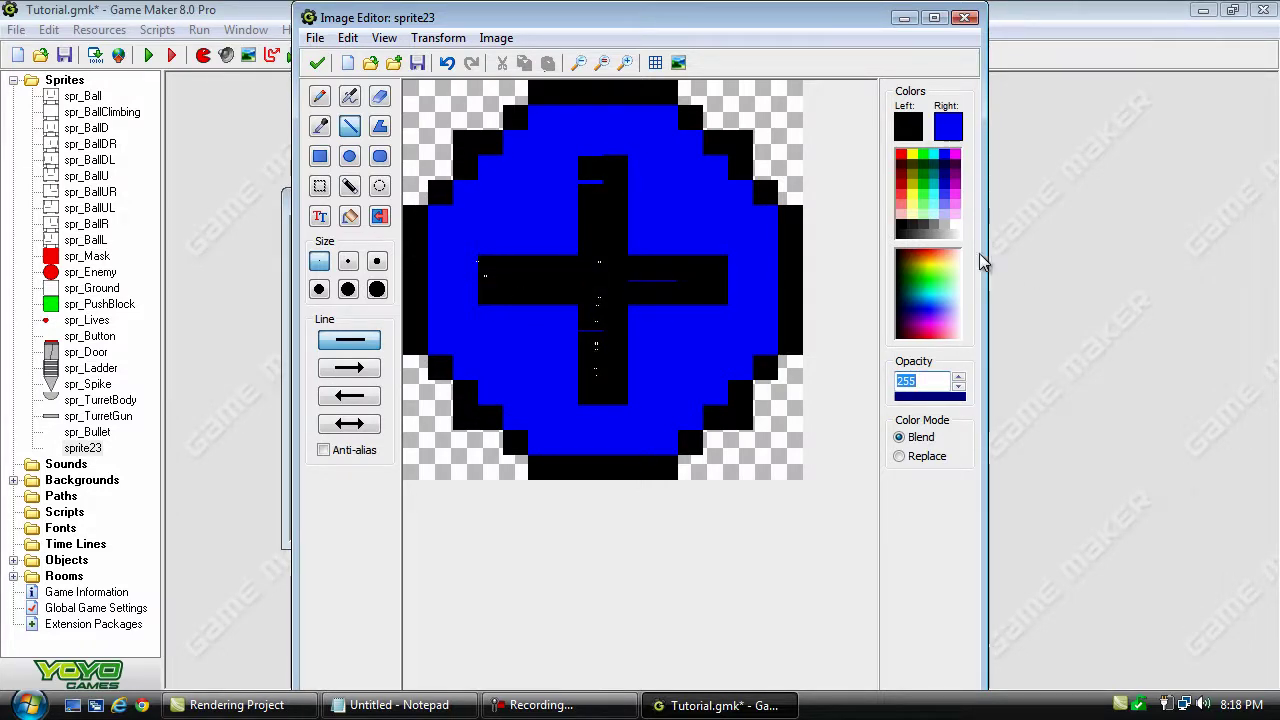
pyautogui.rightClick(957, 223)
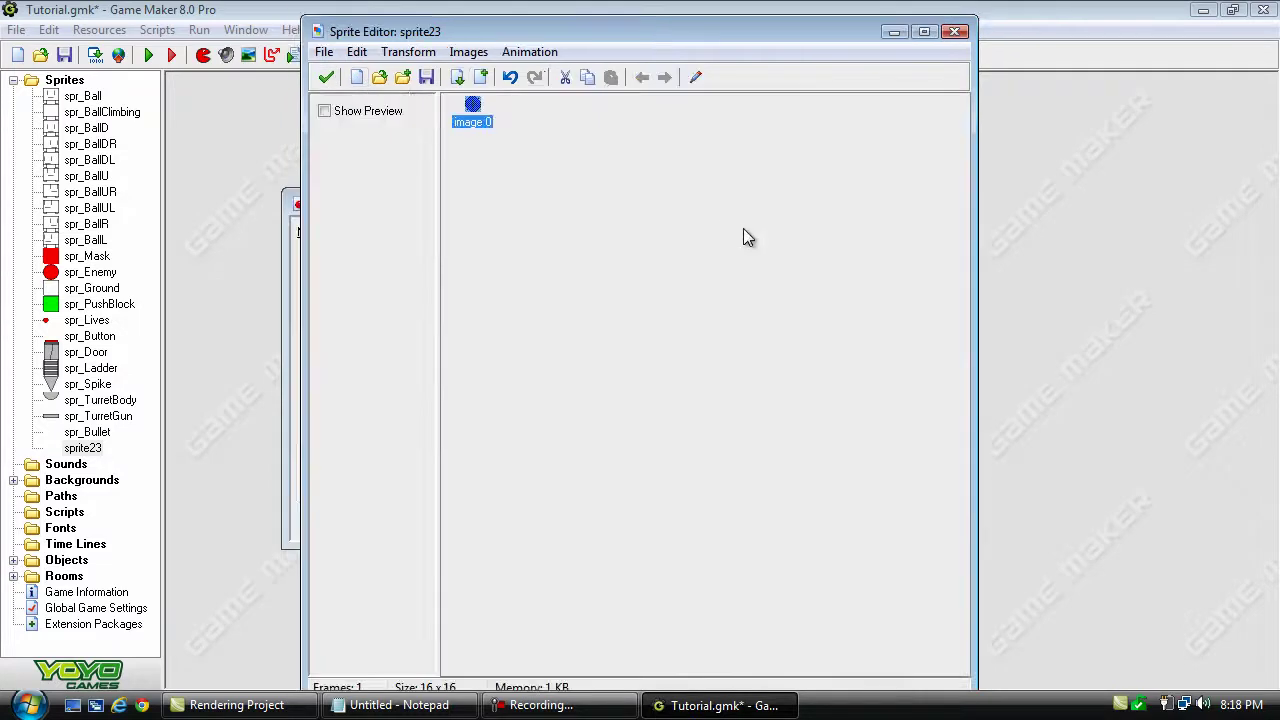
# Step: Accept the painted image and name the sprite spr_DJump
pyautogui.click(317, 62)
pyautogui.click(327, 78)
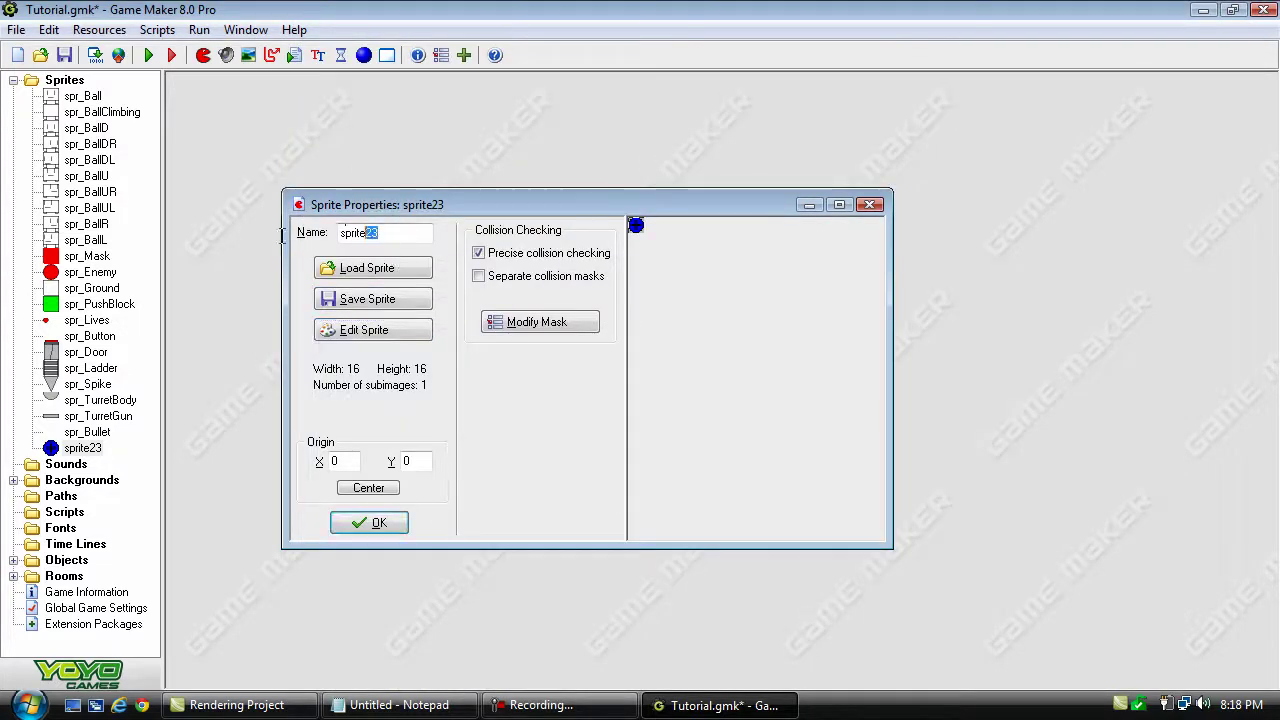
pyautogui.write('spr_')
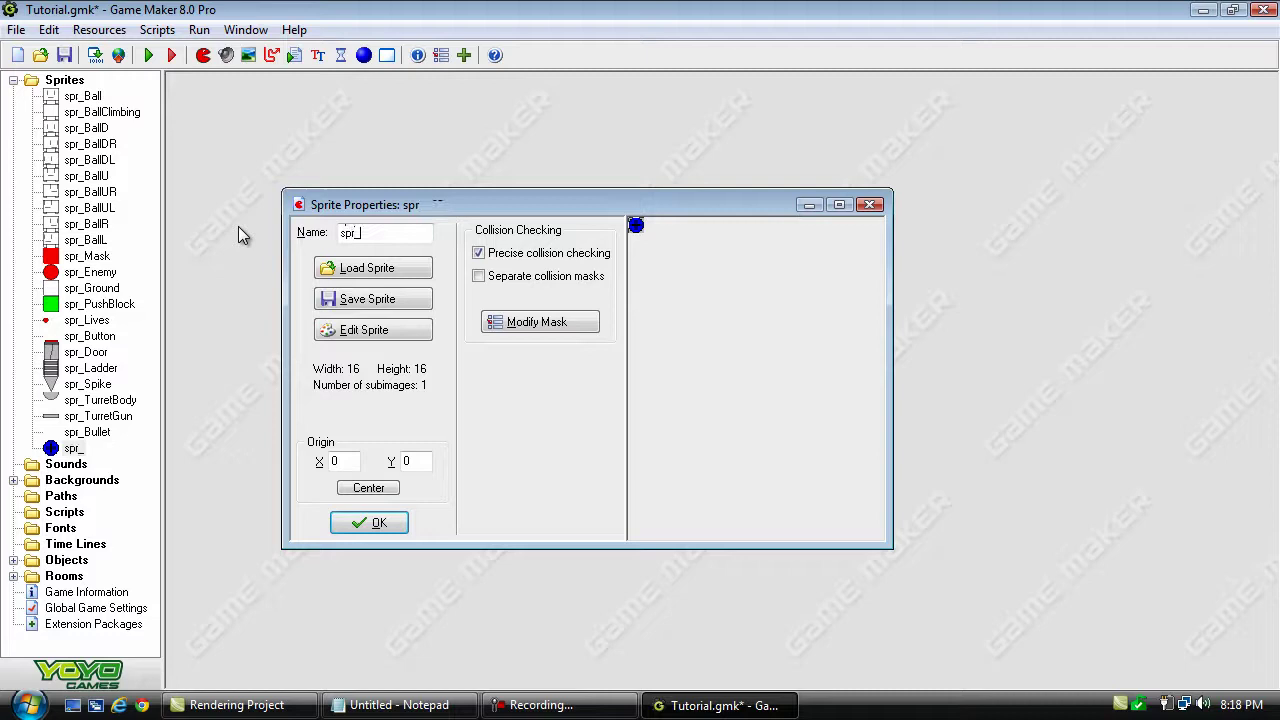
pyautogui.write('DJump')
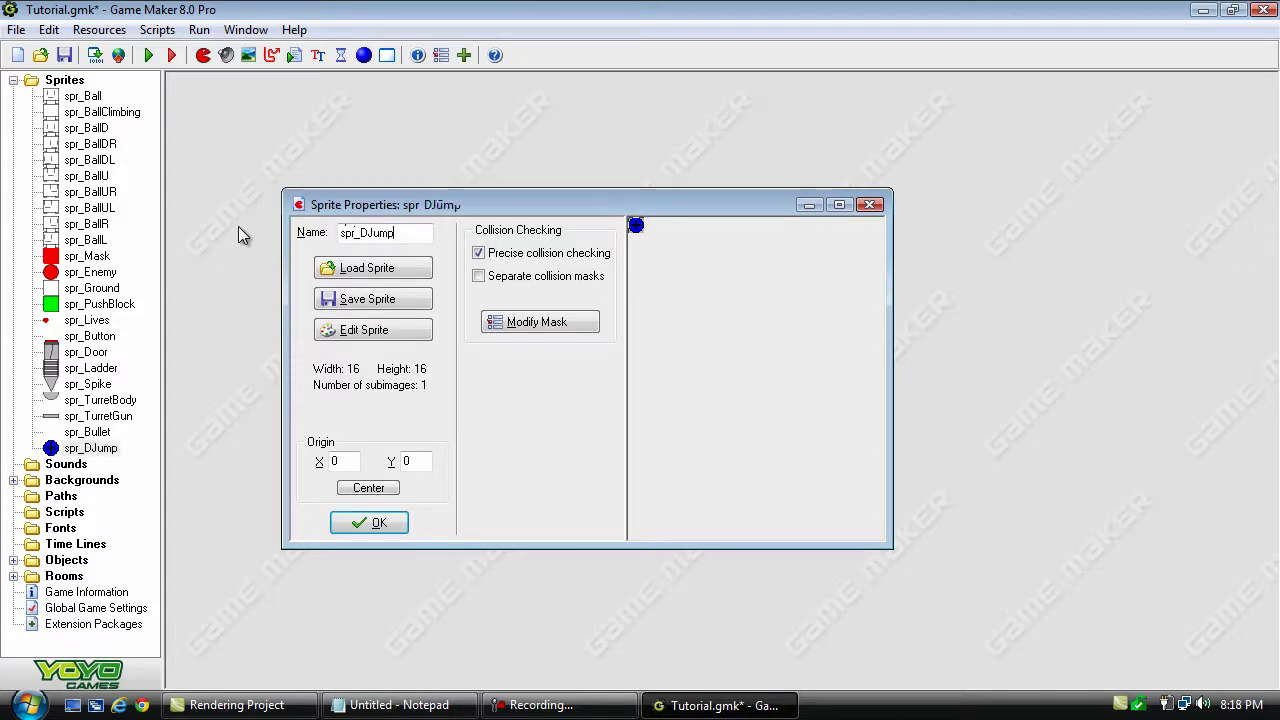
pyautogui.press('Return')
pyautogui.click(13, 80)
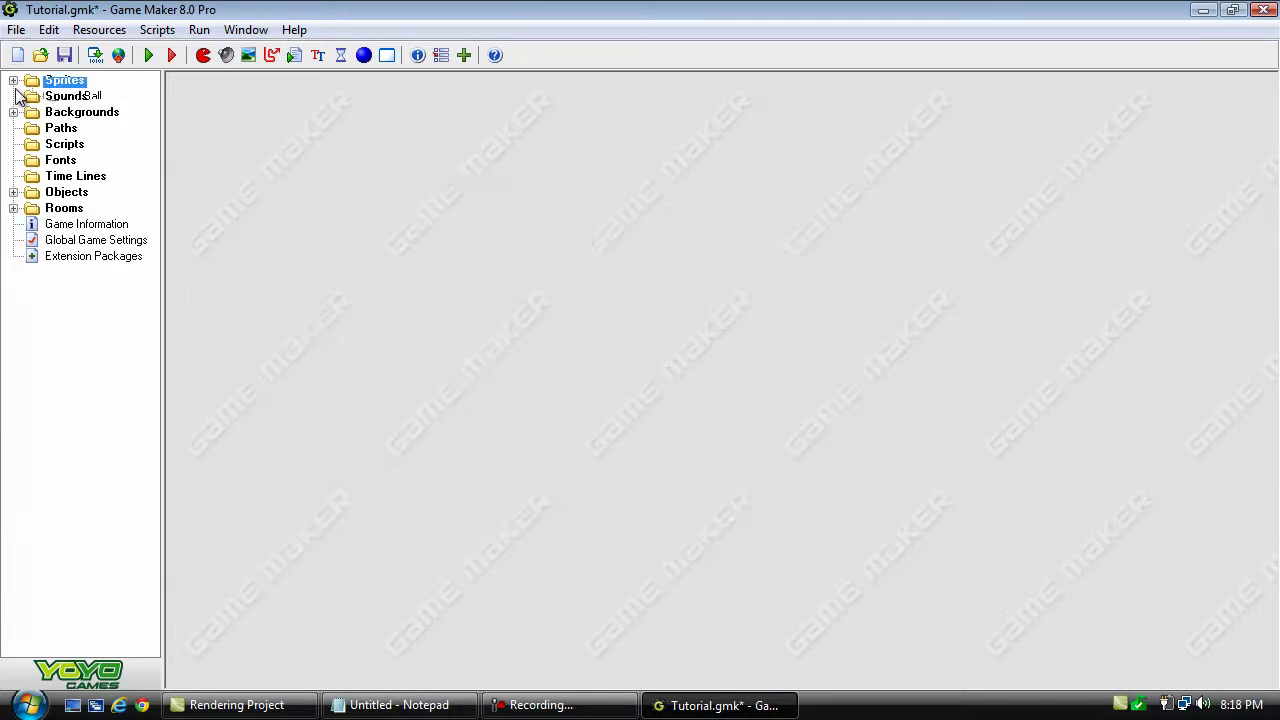
# Step: Create the object obj_DJump with sprite spr_DJump and no events
pyautogui.doubleClick(28, 195)
pyautogui.rightClick(108, 200)
pyautogui.click(137, 199)
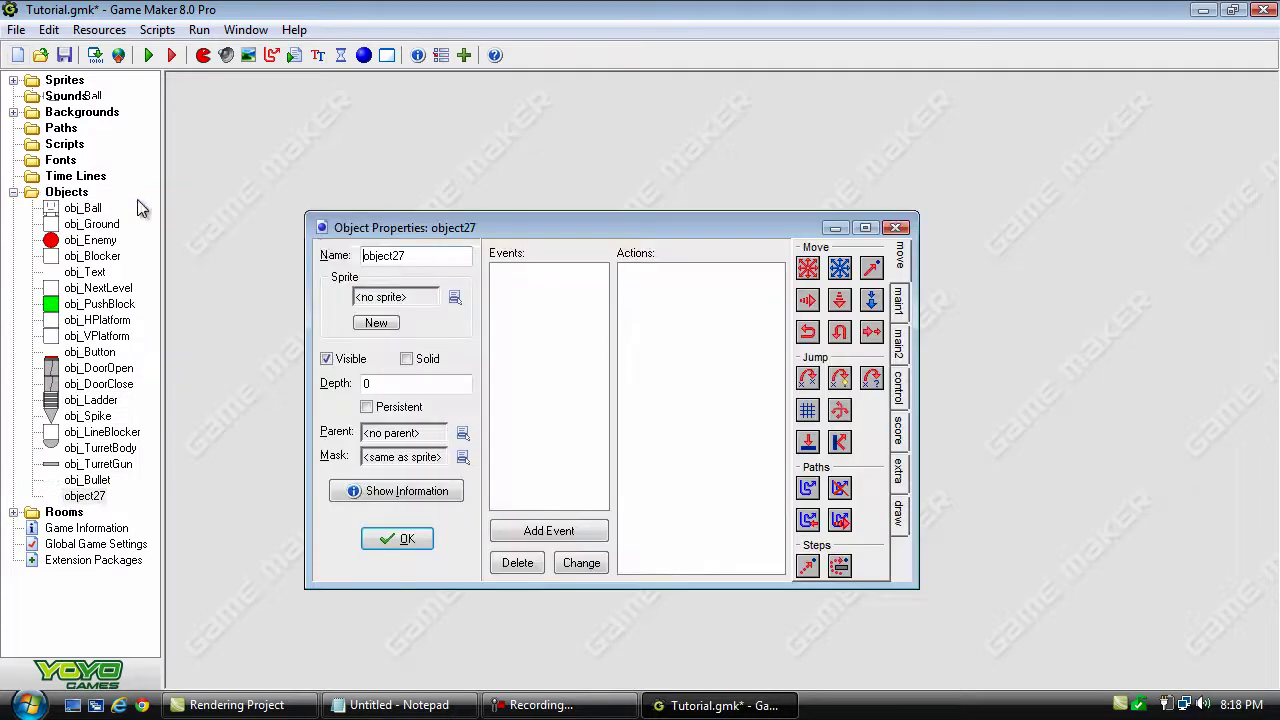
pyautogui.click(455, 296)
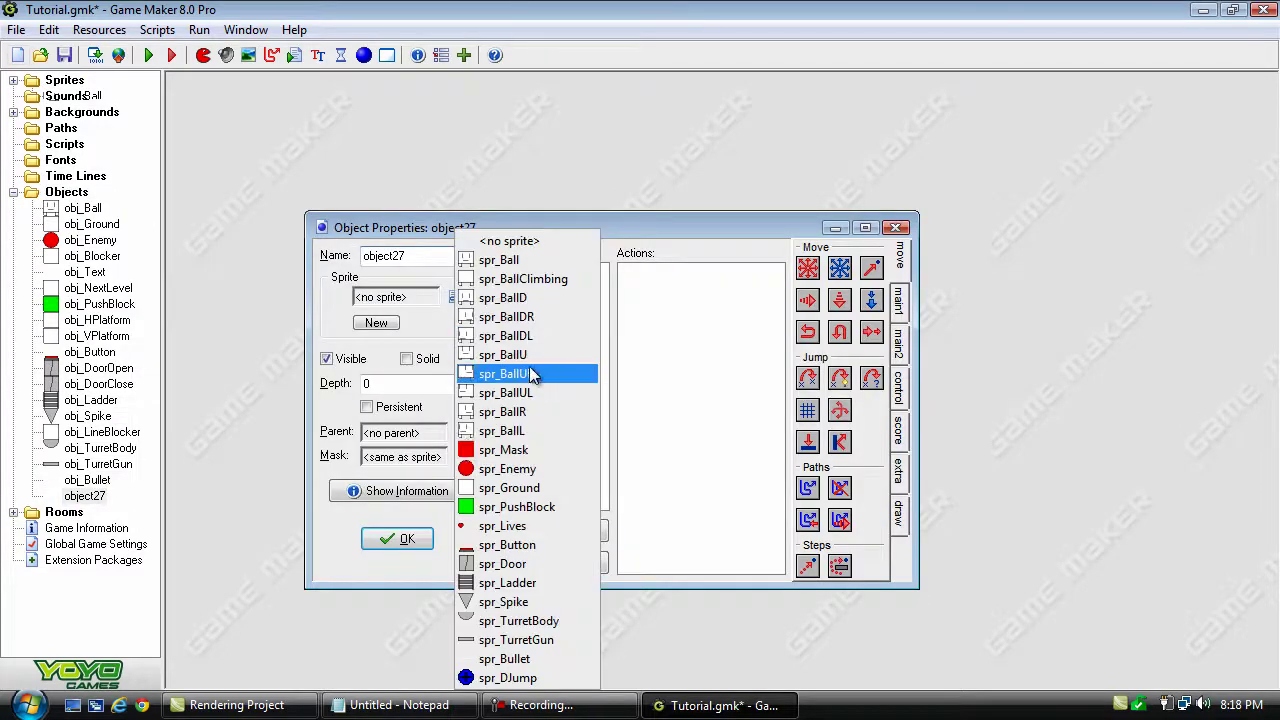
pyautogui.click(508, 677)
pyautogui.write('obj')
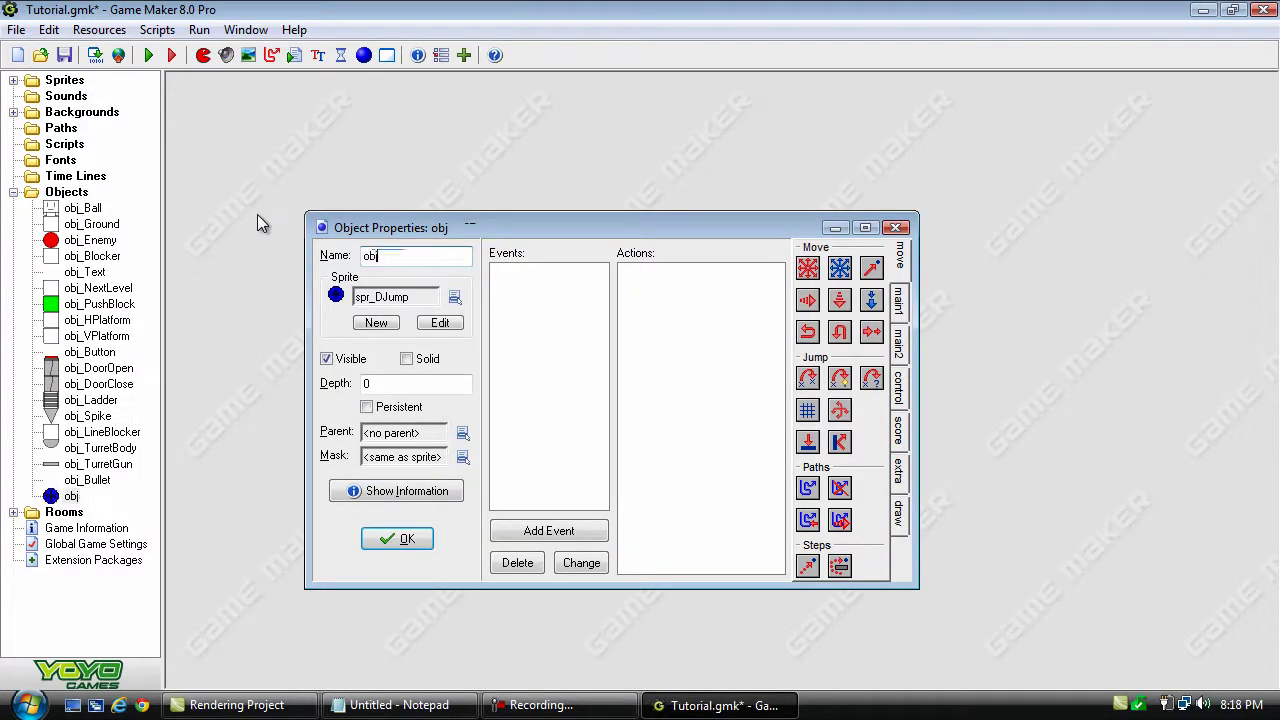
pyautogui.write('_DJump')
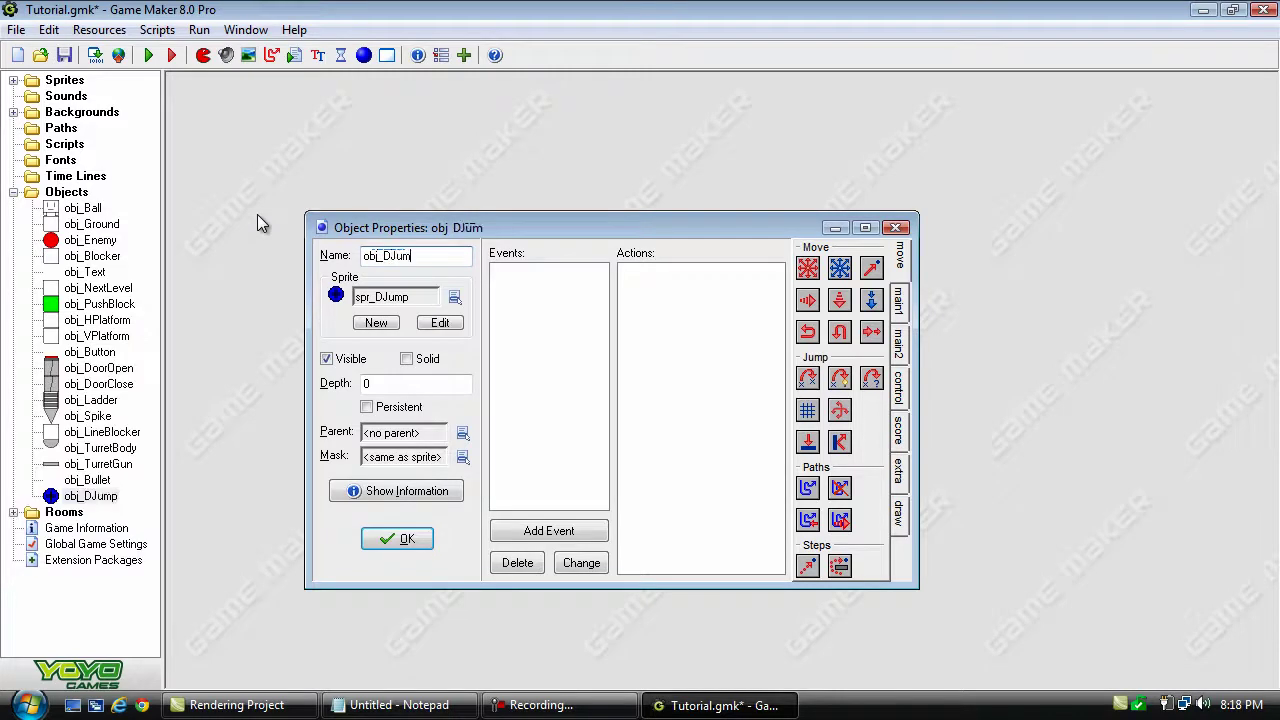
pyautogui.click(561, 524)
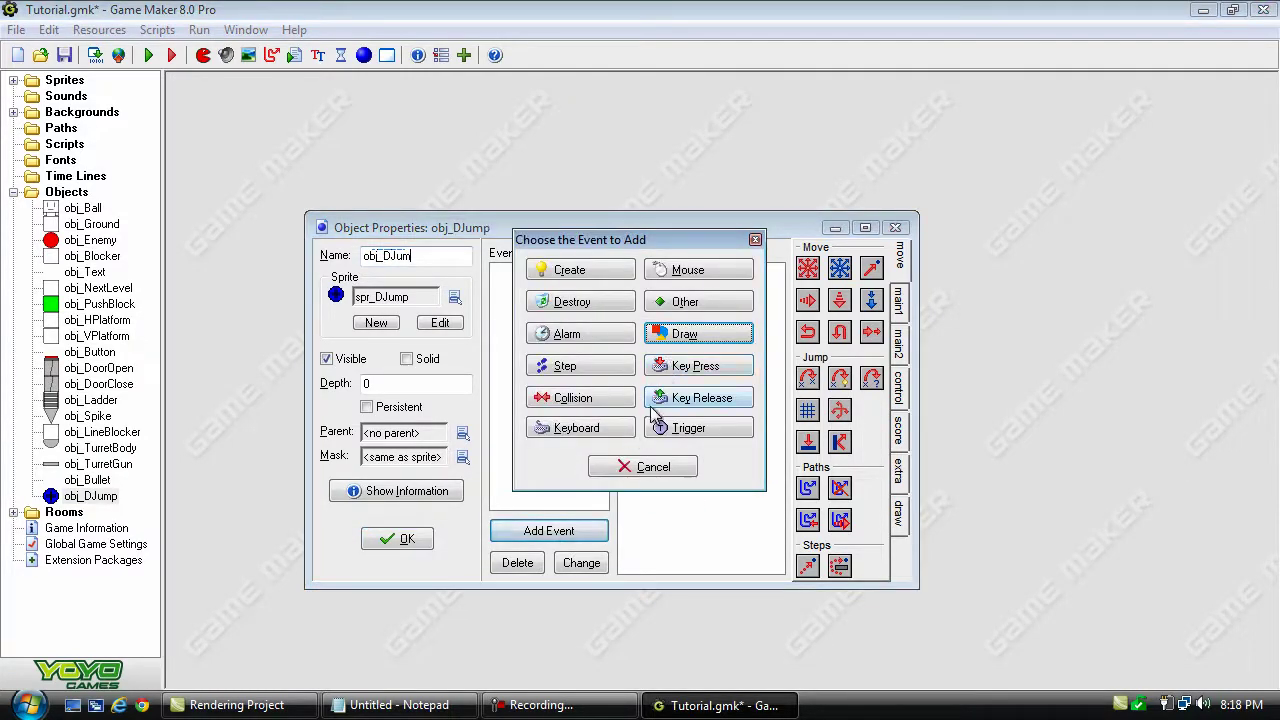
pyautogui.click(622, 468)
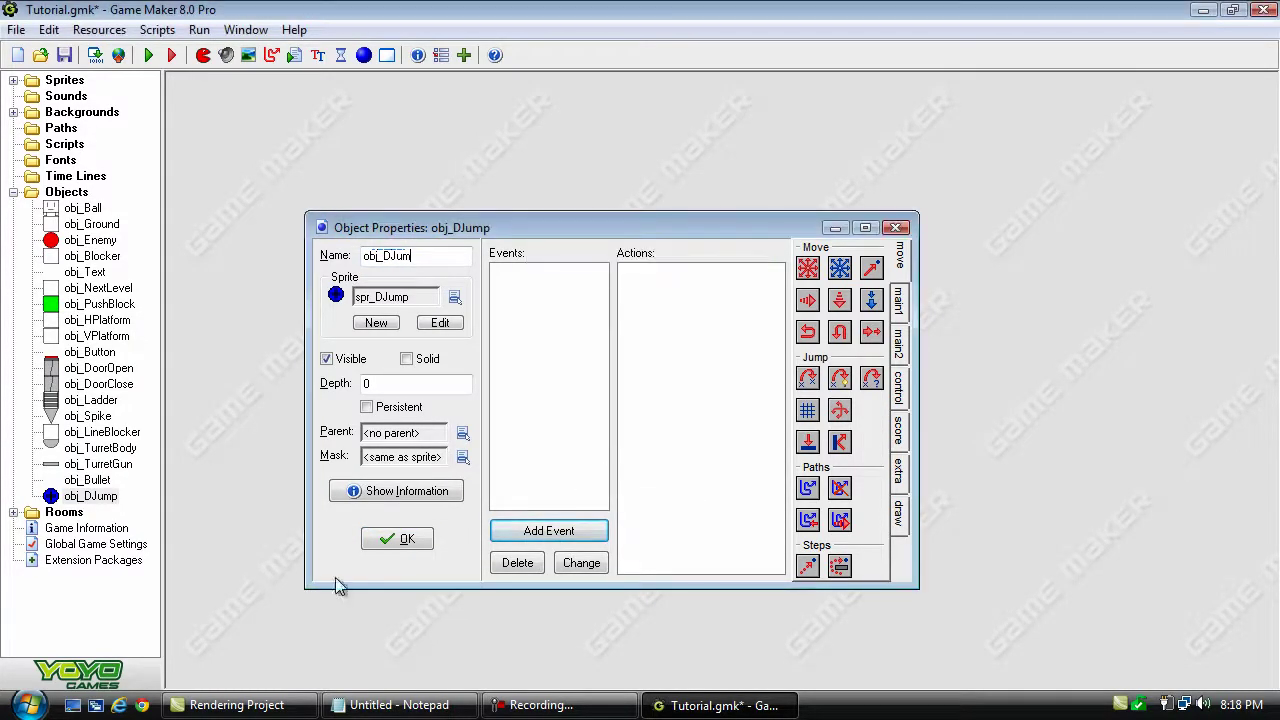
pyautogui.click(394, 543)
# Step: Give obj_Ball a collision event with obj_DJump containing an Execute Code action
pyautogui.doubleClick(82, 208)
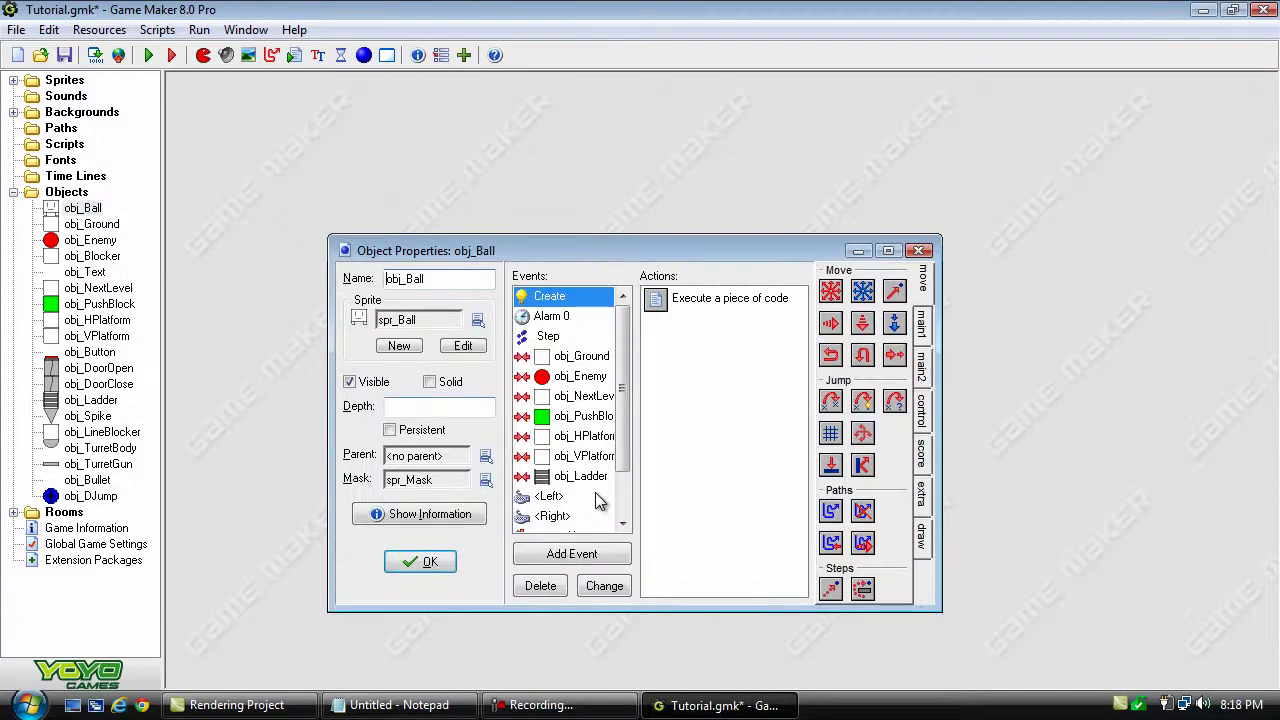
pyautogui.click(571, 553)
pyautogui.click(630, 397)
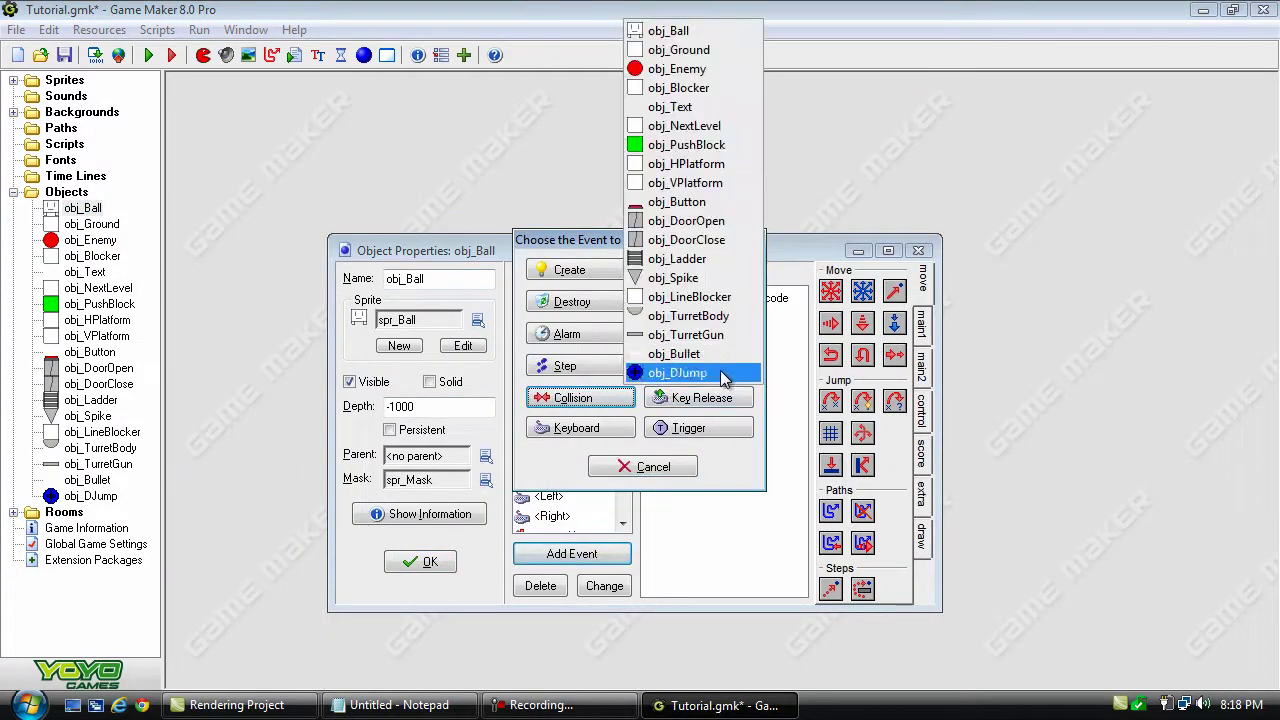
pyautogui.click(655, 368)
pyautogui.click(921, 410)
pyautogui.moveTo(840, 491); pyautogui.dragTo(735, 348)
# Step: Write jump += 1; and with (other) {instance_destroy();} in the code, then save it
pyautogui.write('jump')
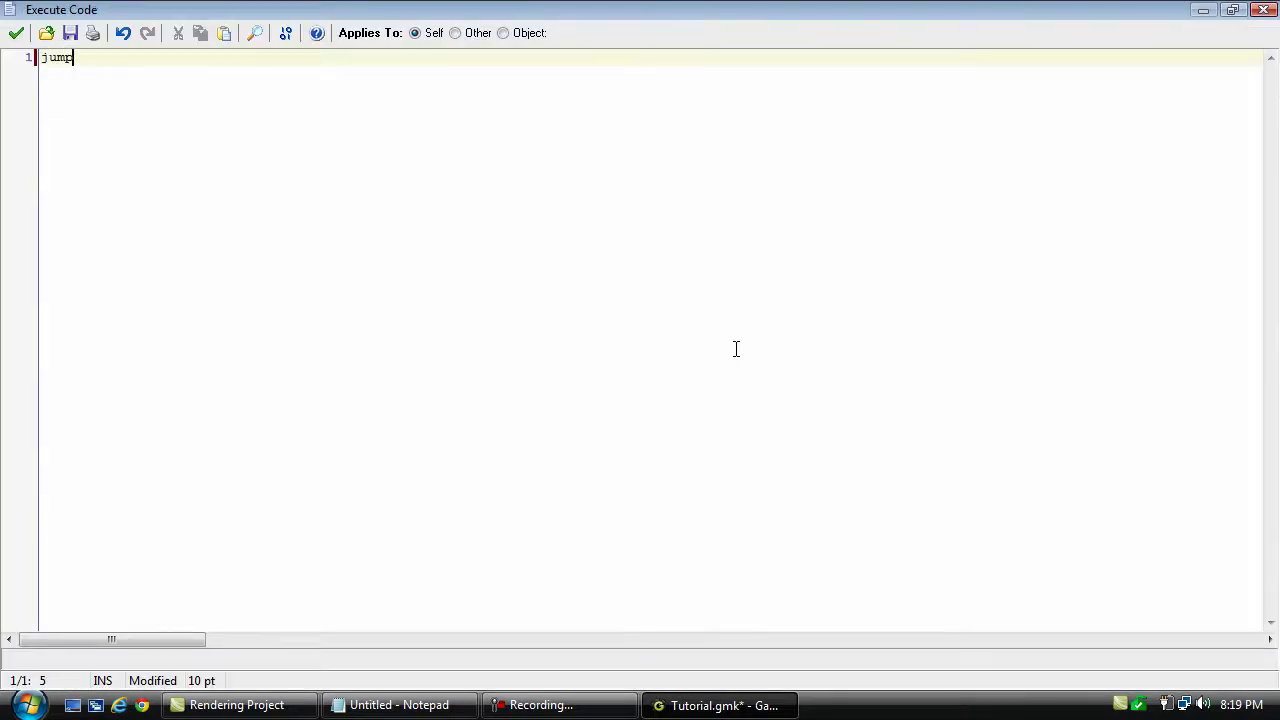
pyautogui.write(' += 1;')
pyautogui.press('Return')
pyautogui.press('Return')
pyautogui.write('with (')
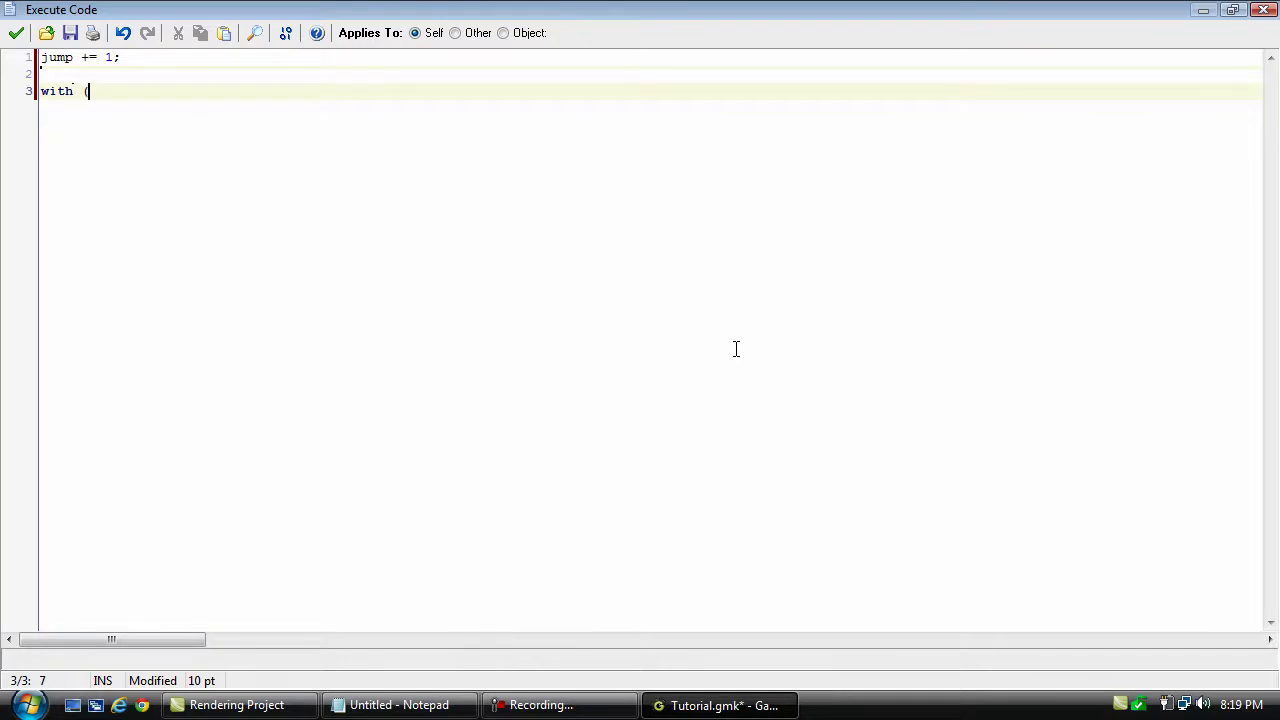
pyautogui.write('other)')
pyautogui.press('Return')
pyautogui.write('{')
pyautogui.press('Return')
pyautogui.write('i')
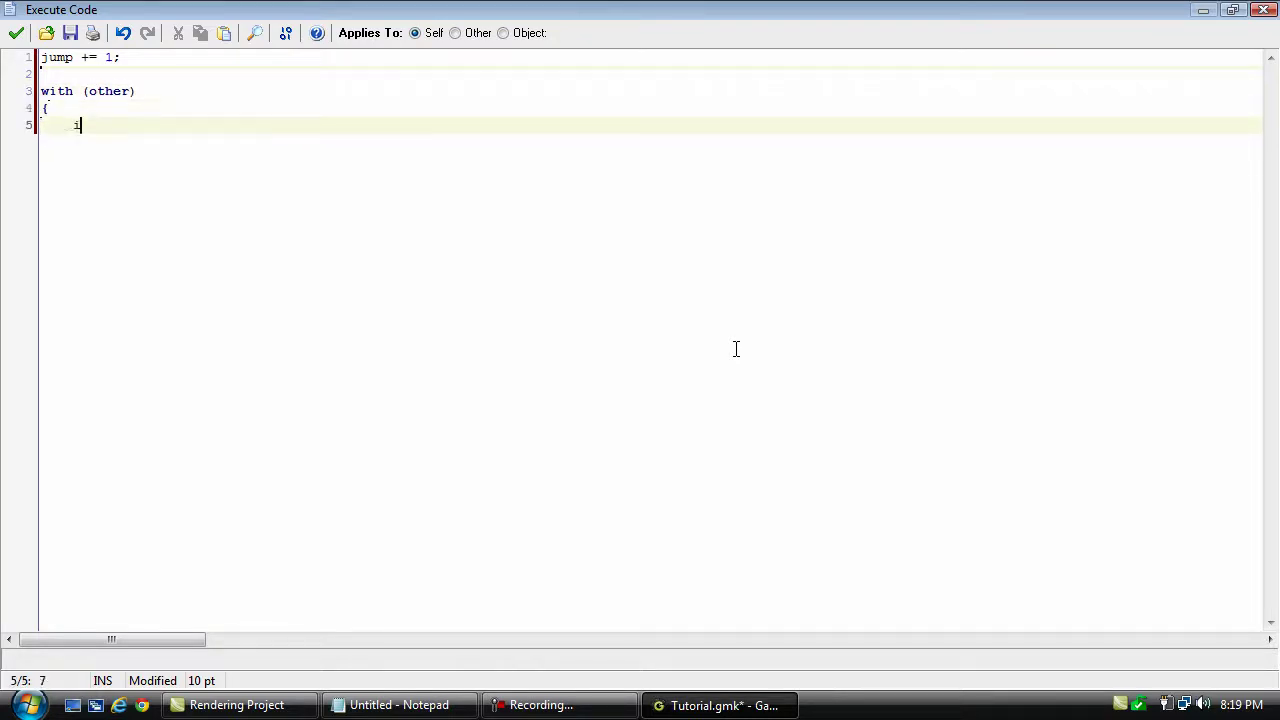
pyautogui.write('nstance_destroy();')
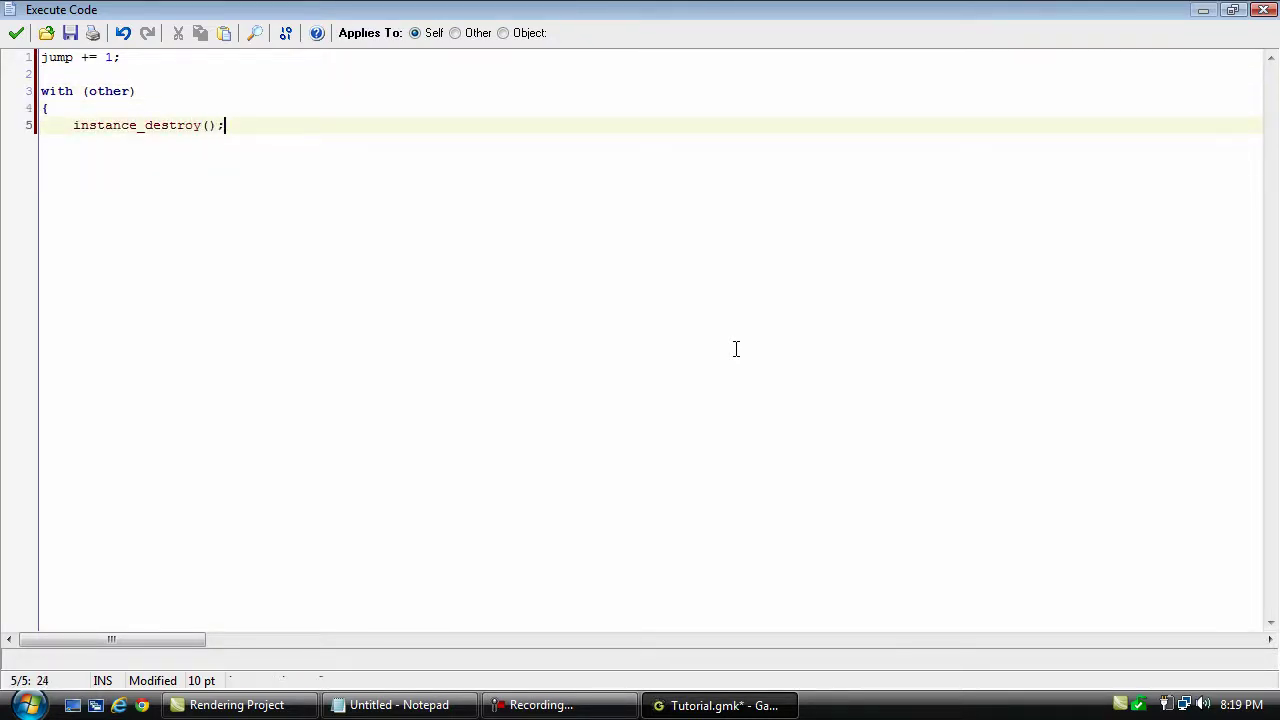
pyautogui.press('Return')
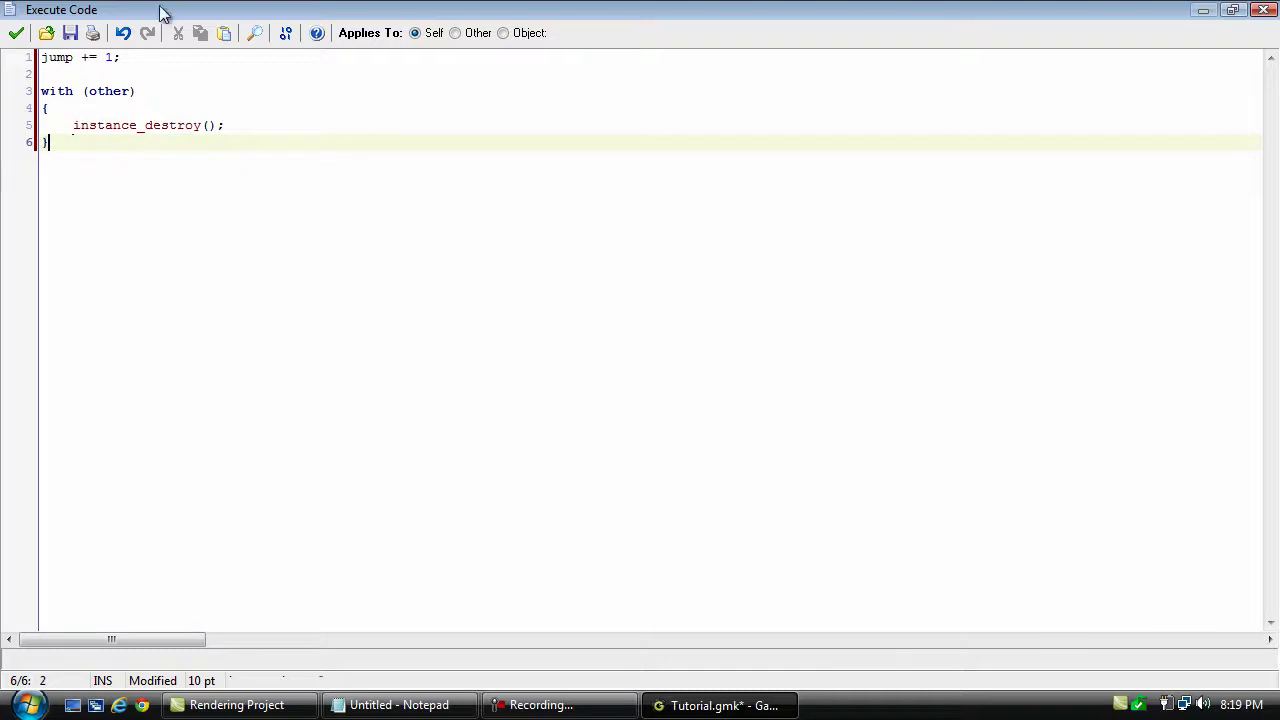
pyautogui.moveTo(43, 57); pyautogui.dragTo(121, 57)
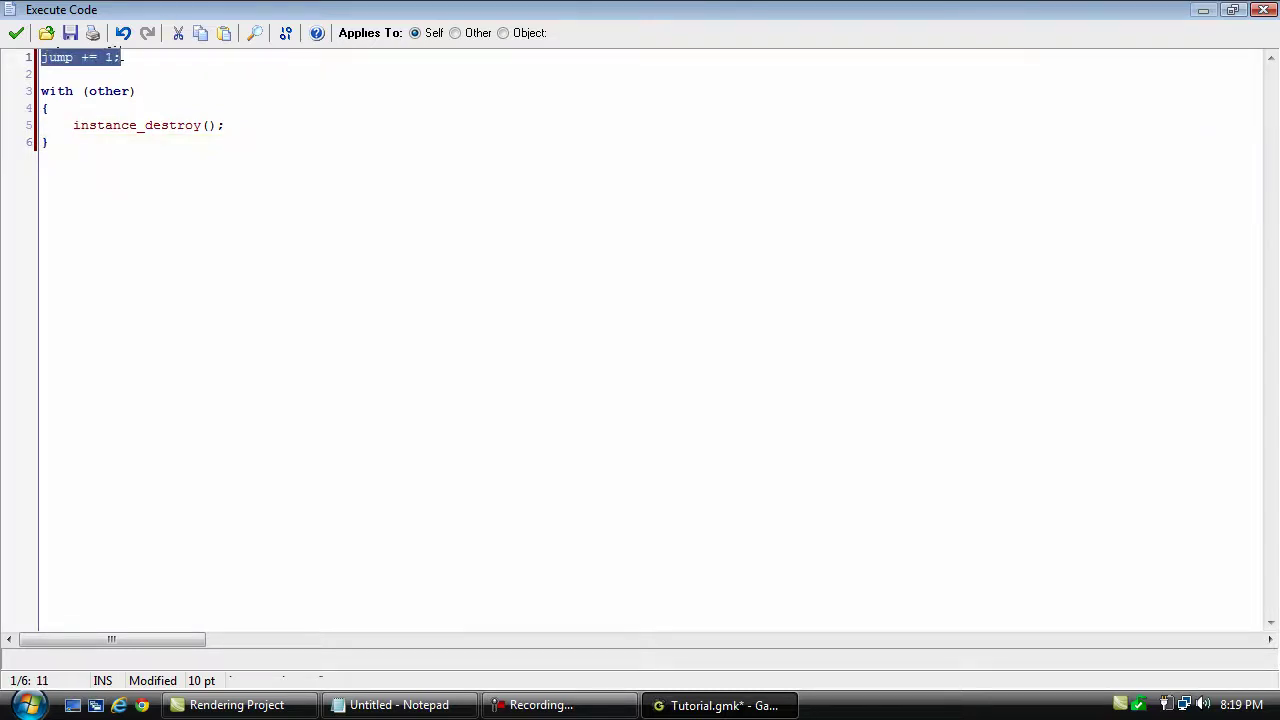
pyautogui.click(120, 57)
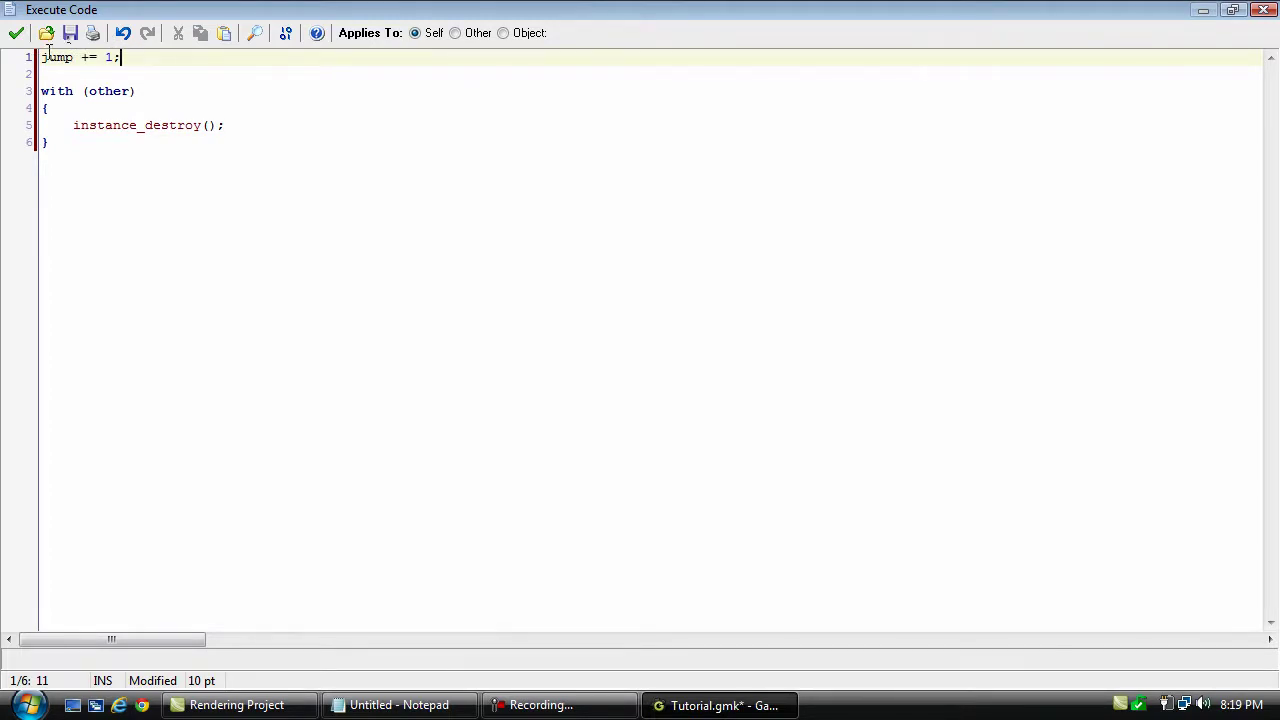
pyautogui.moveTo(44, 57); pyautogui.dragTo(140, 62)
pyautogui.click(145, 55)
pyautogui.moveTo(44, 91); pyautogui.dragTo(117, 209)
pyautogui.click(231, 237)
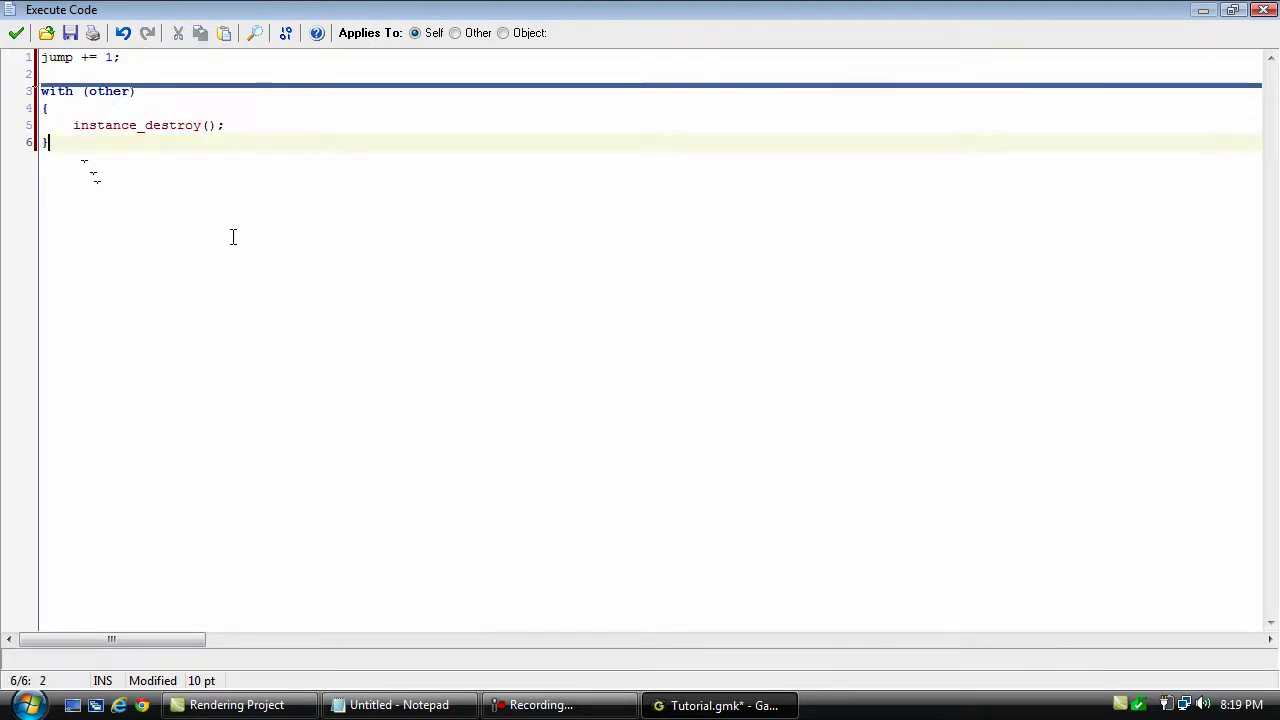
pyautogui.click(16, 34)
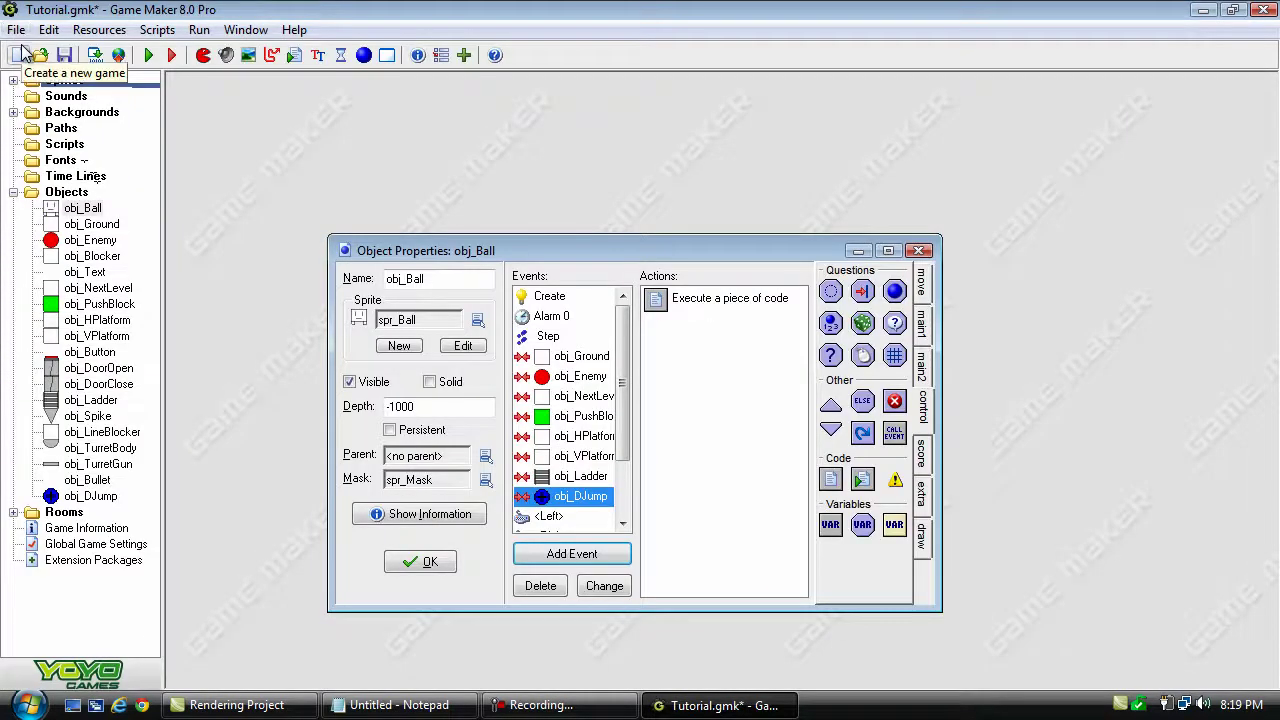
# Step: Close obj_Ball and open room6 in a maximized room editor
pyautogui.click(412, 562)
pyautogui.doubleClick(30, 192)
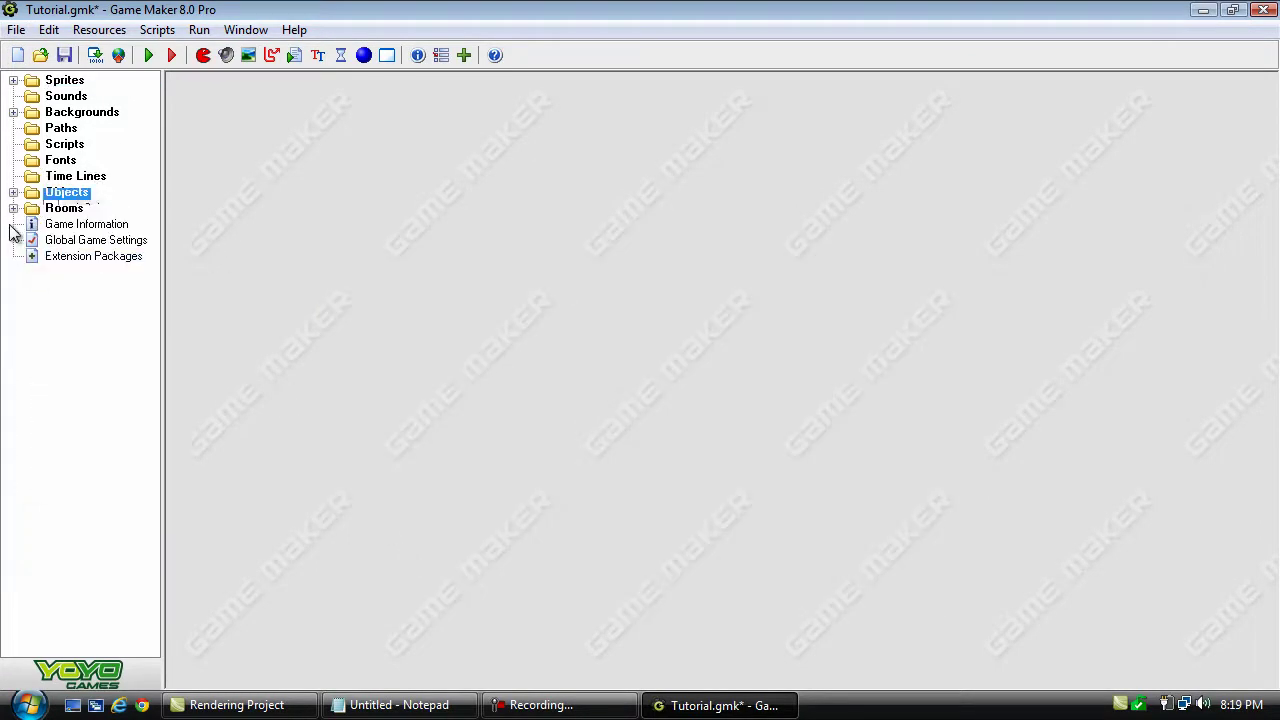
pyautogui.doubleClick(30, 208)
pyautogui.doubleClick(78, 224)
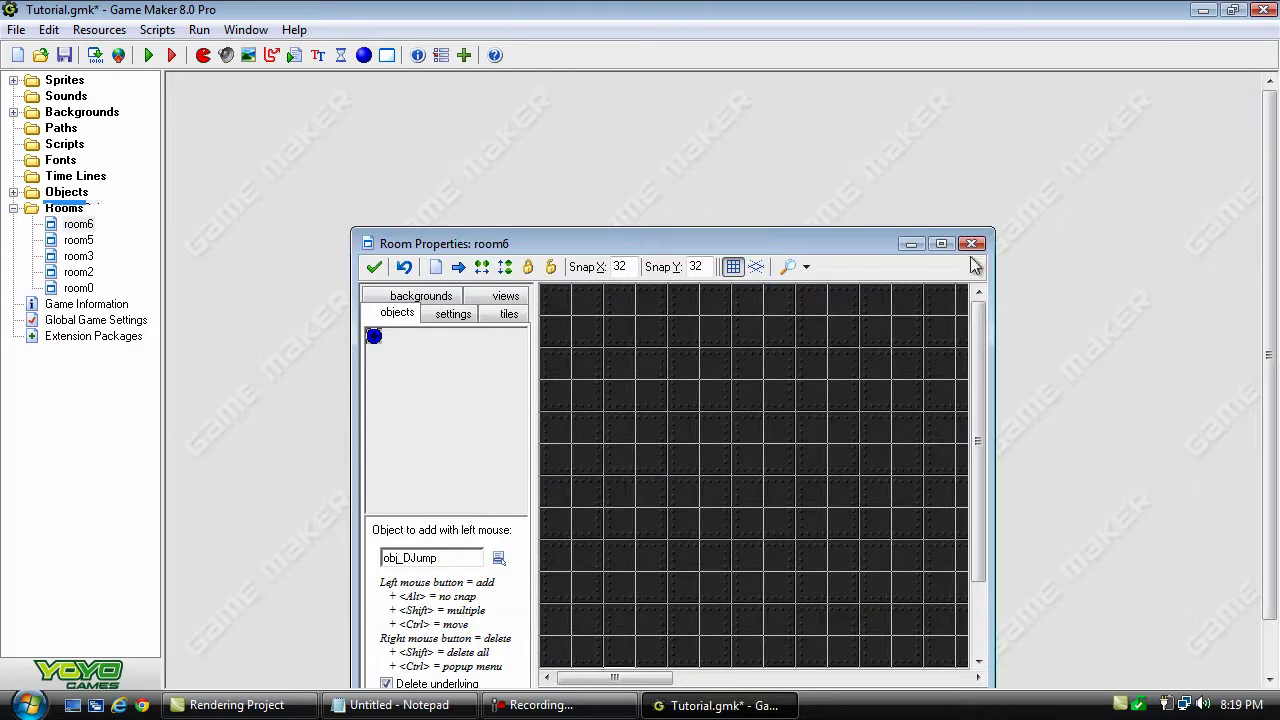
pyautogui.doubleClick(763, 245)
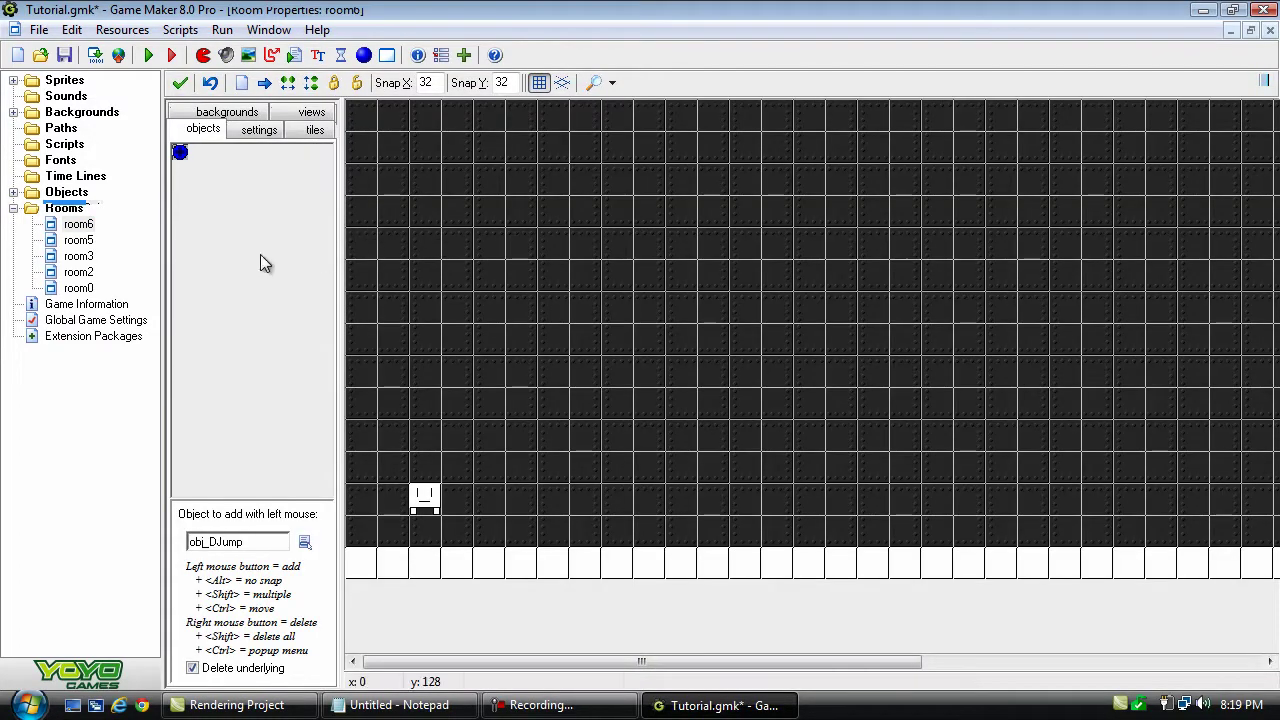
# Step: Paint three floating obj_Ground platforms in room6
pyautogui.click(260, 263)
pyautogui.click(316, 290)
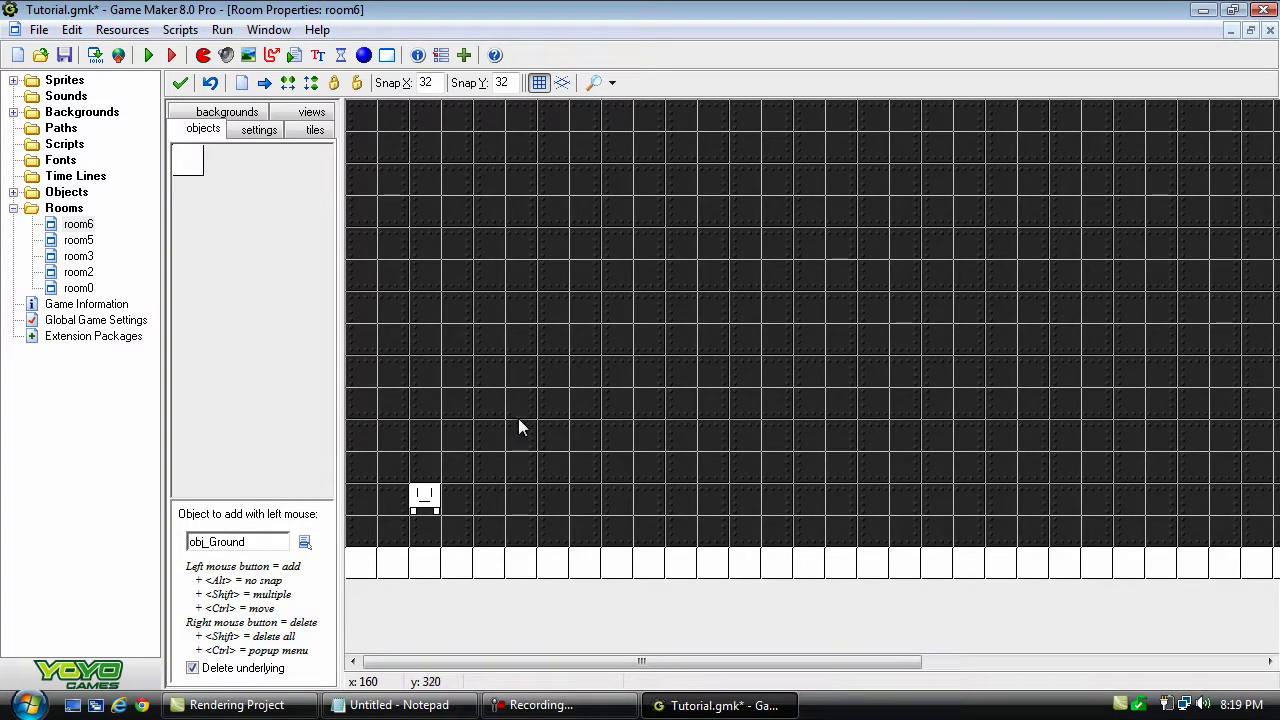
pyautogui.moveTo(519, 408)
pyautogui.keyDown('shift'); pyautogui.mouseDown()
pyautogui.moveTo(650, 420)
pyautogui.moveTo(685, 411)
pyautogui.moveTo(657, 435)
pyautogui.mouseUp(); pyautogui.keyUp('shift')
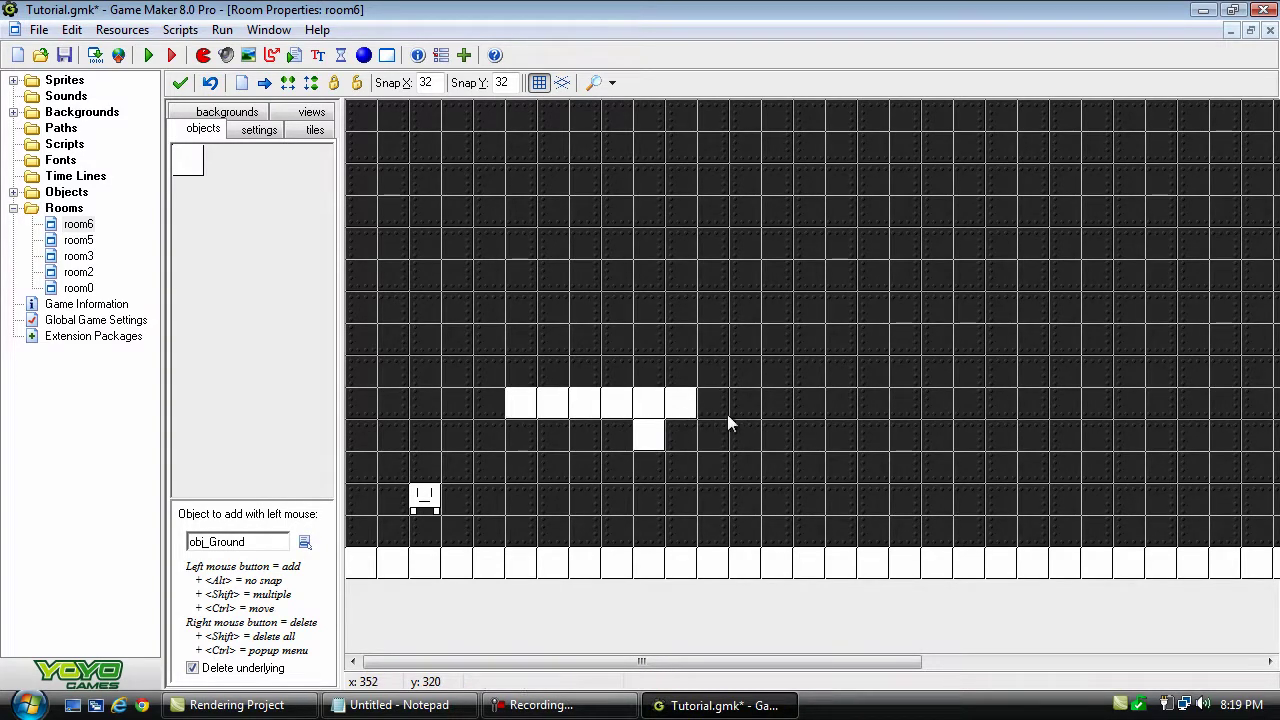
pyautogui.rightClick(650, 437)
pyautogui.keyDown('shift'); pyautogui.moveTo(711, 404); pyautogui.dragTo(762, 408); pyautogui.keyUp('shift')
pyautogui.click(778, 404)
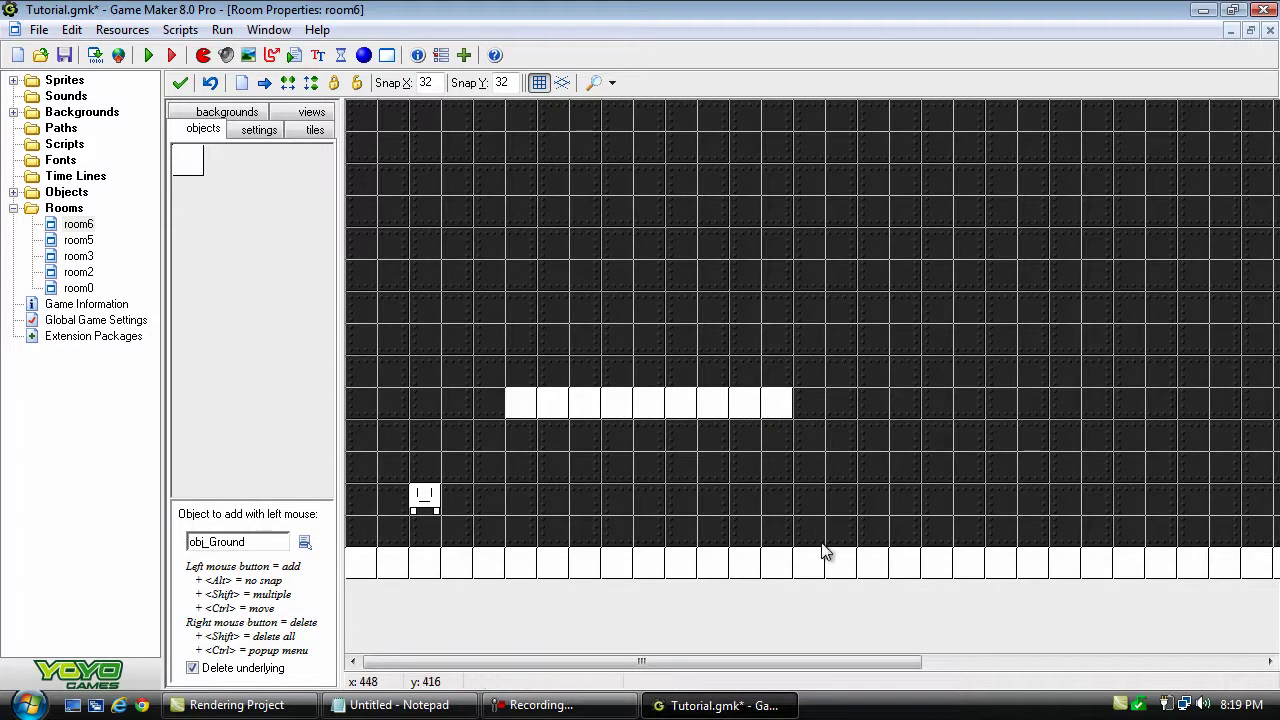
pyautogui.moveTo(837, 661); pyautogui.dragTo(880, 661)
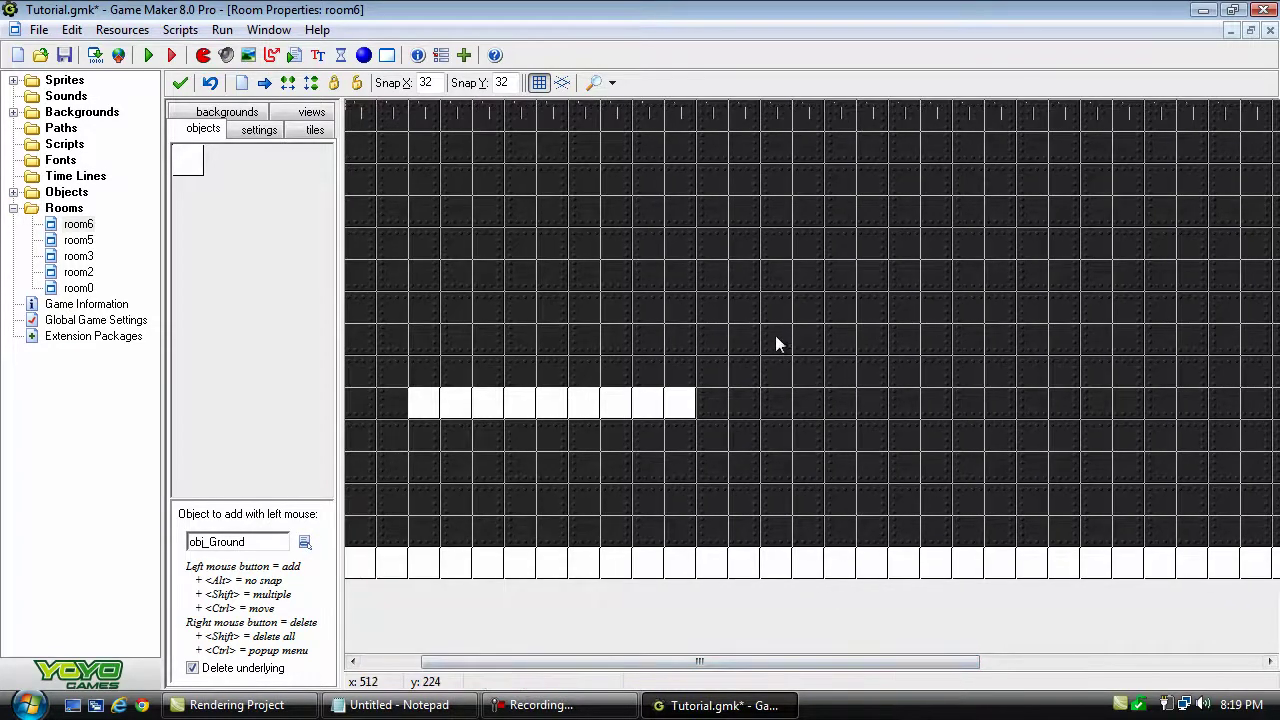
pyautogui.keyDown('shift'); pyautogui.moveTo(774, 340); pyautogui.dragTo(883, 349); pyautogui.keyUp('shift')
pyautogui.moveTo(700, 662); pyautogui.dragTo(848, 660)
pyautogui.keyDown('shift'); pyautogui.moveTo(806, 244); pyautogui.dragTo(955, 245); pyautogui.keyUp('shift')
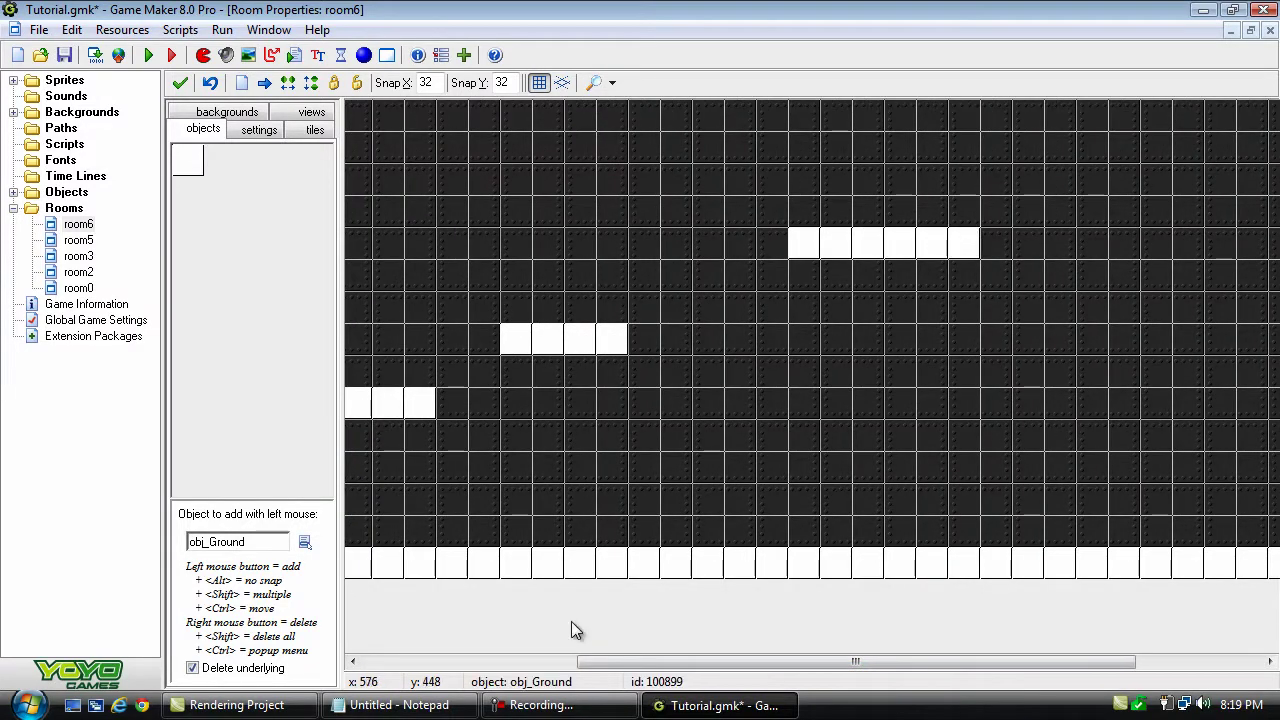
pyautogui.moveTo(615, 657); pyautogui.dragTo(414, 647)
# Step: Place obj_DJump power-ups in room6, accept the room, and run the game
pyautogui.click(300, 354)
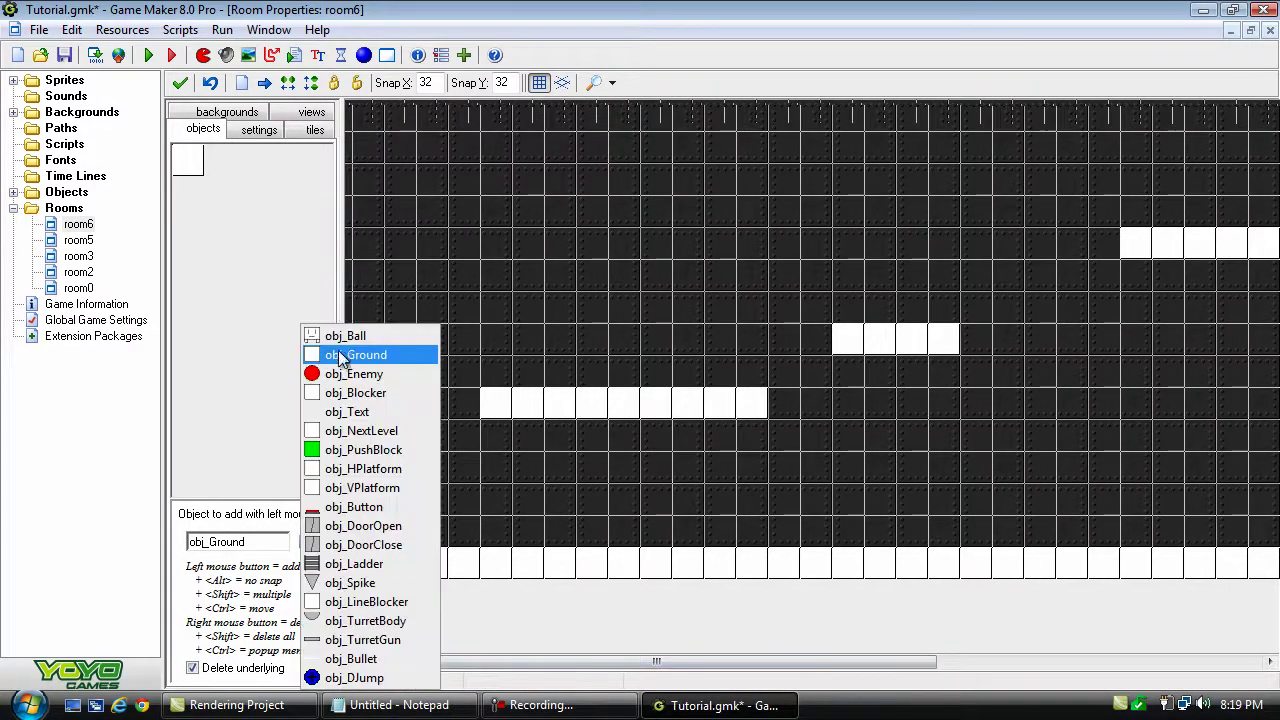
pyautogui.click(384, 675)
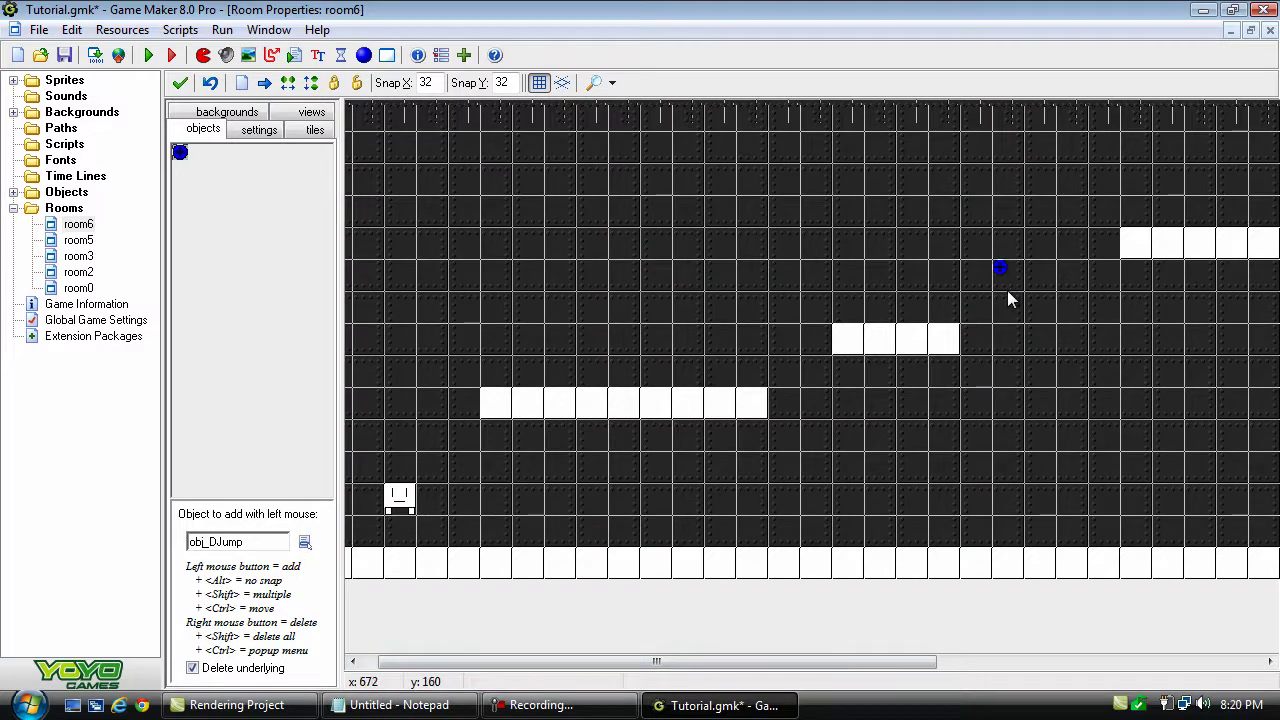
pyautogui.click(1059, 237)
pyautogui.click(1000, 491)
pyautogui.click(1160, 427)
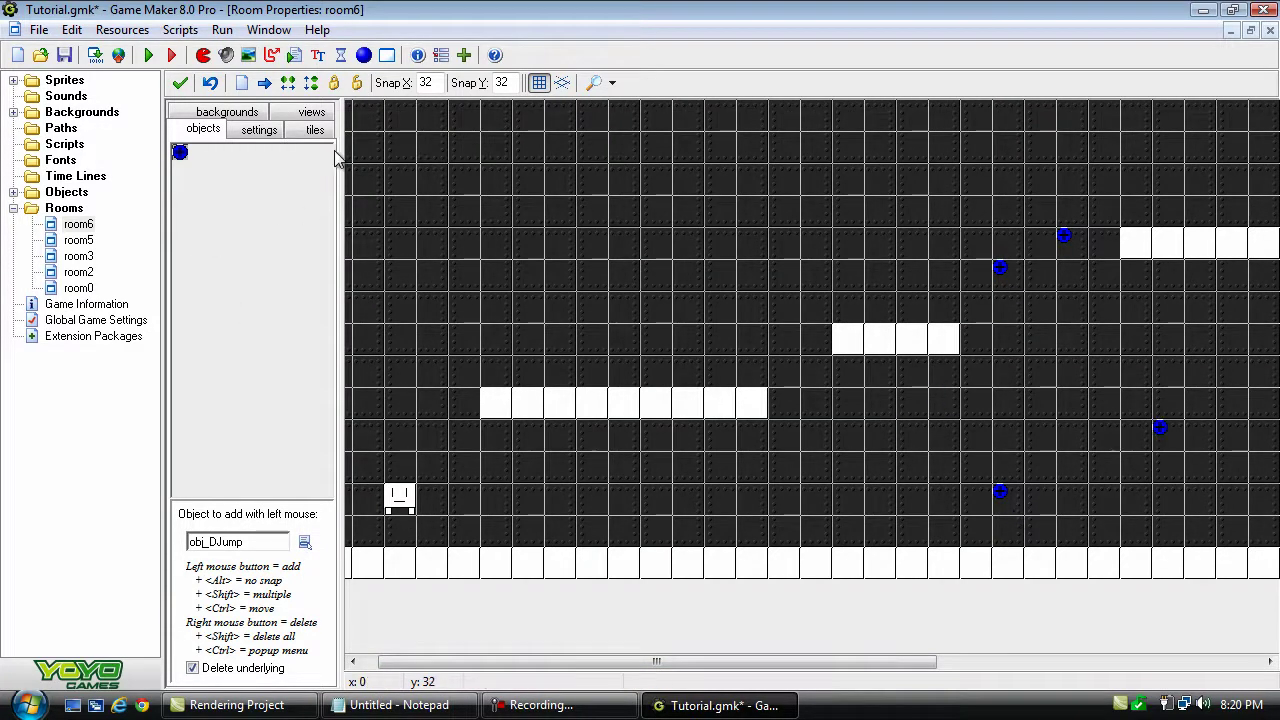
pyautogui.click(181, 84)
pyautogui.click(149, 56)
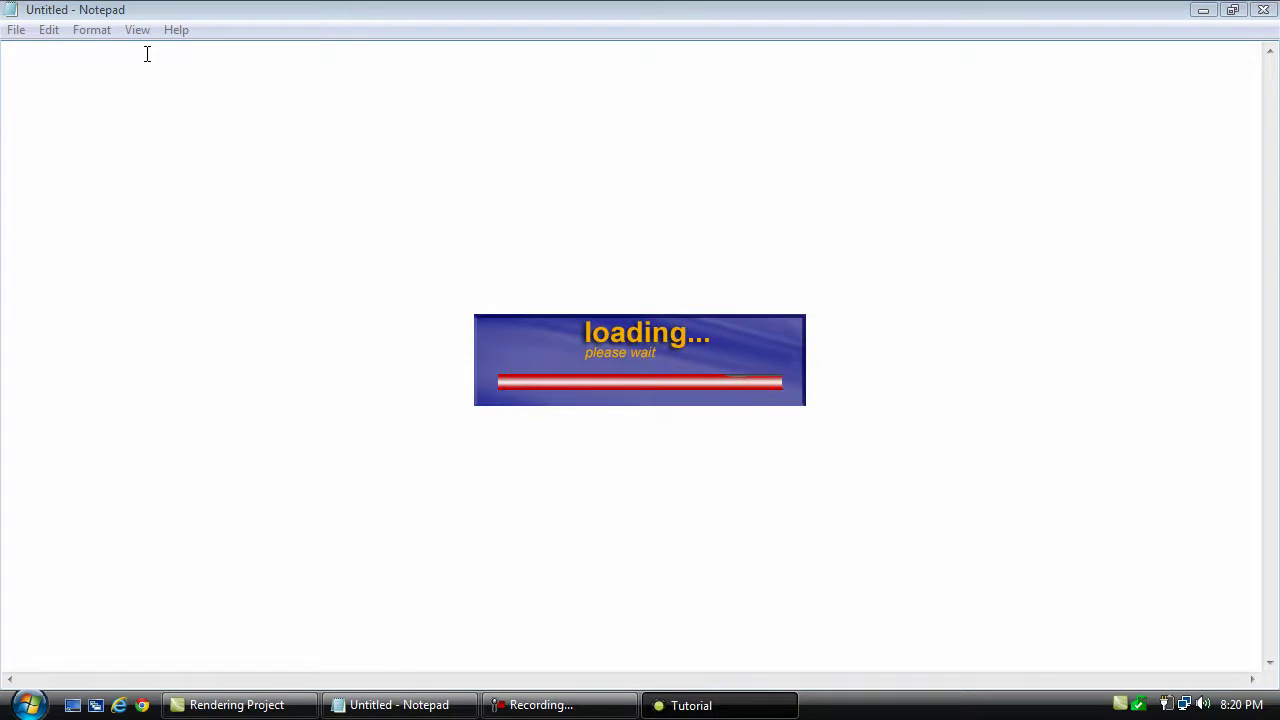
# Step: Jump the ball from the floor onto the middle platform and run right toward the higher one
pyautogui.press('Up')
pyautogui.press('Right')
pyautogui.press('Left')
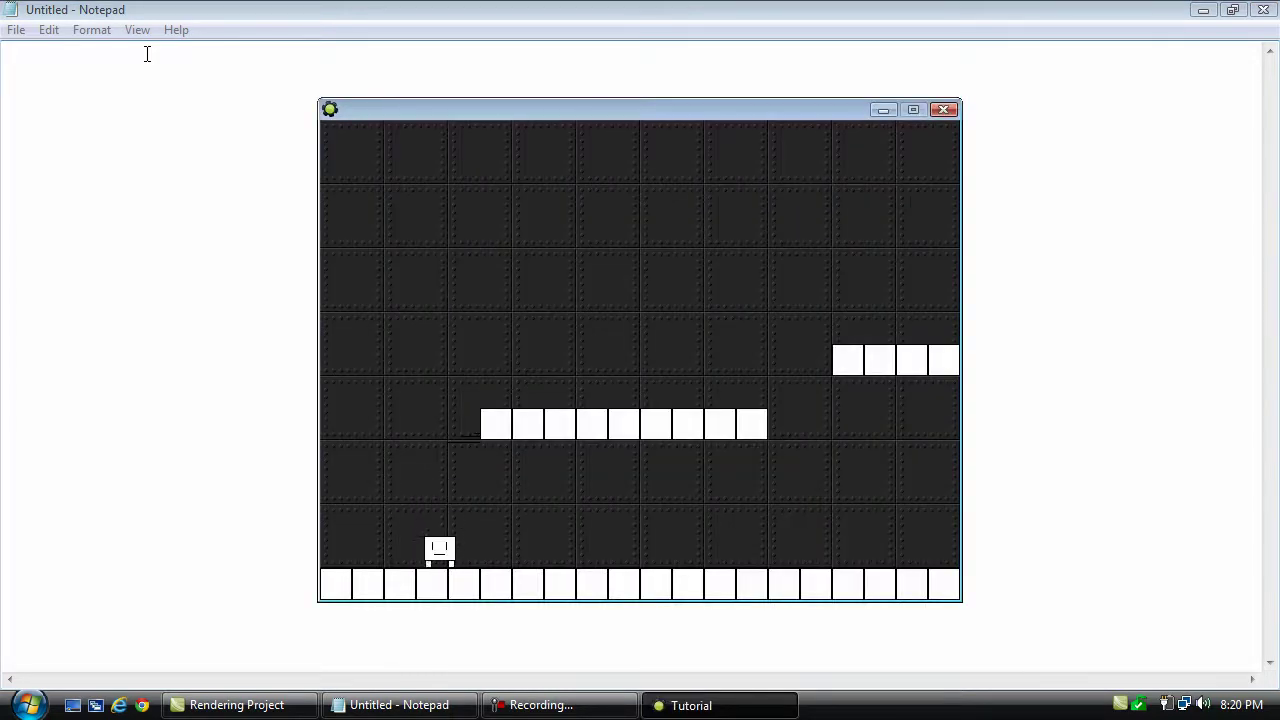
pyautogui.press('Up')
pyautogui.press('Right')
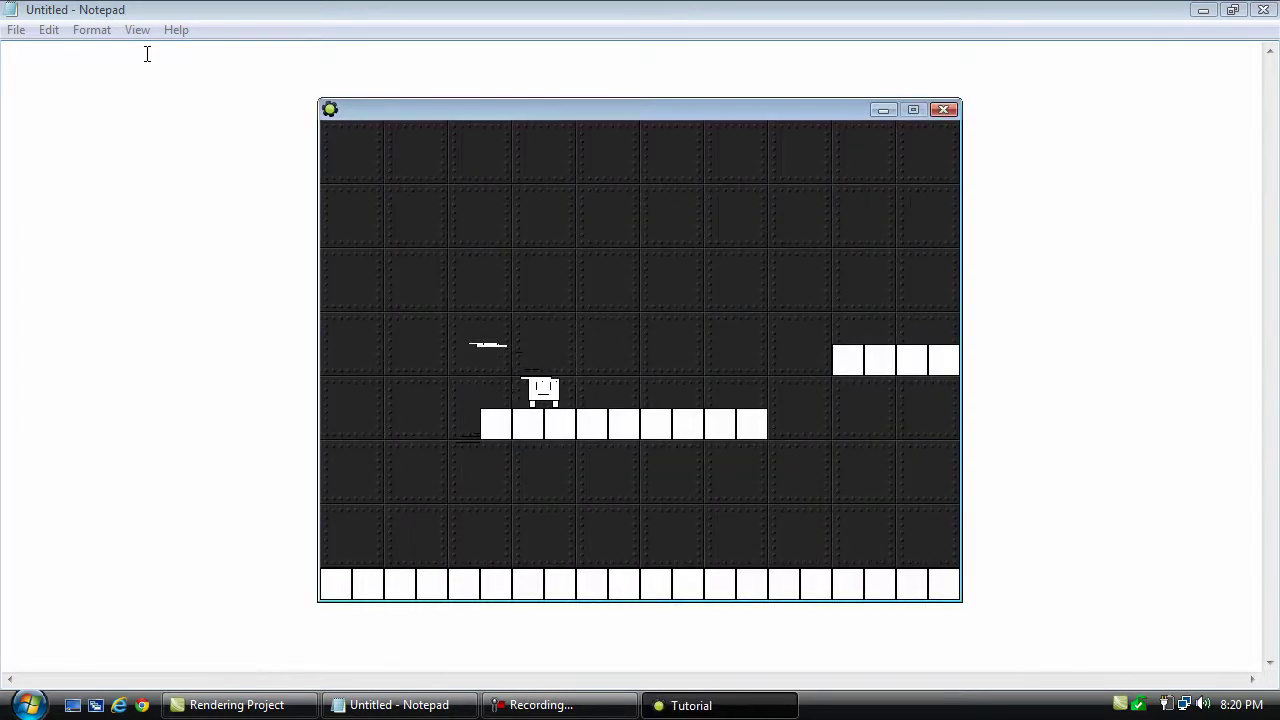
pyautogui.press('Left')
pyautogui.press('Up')
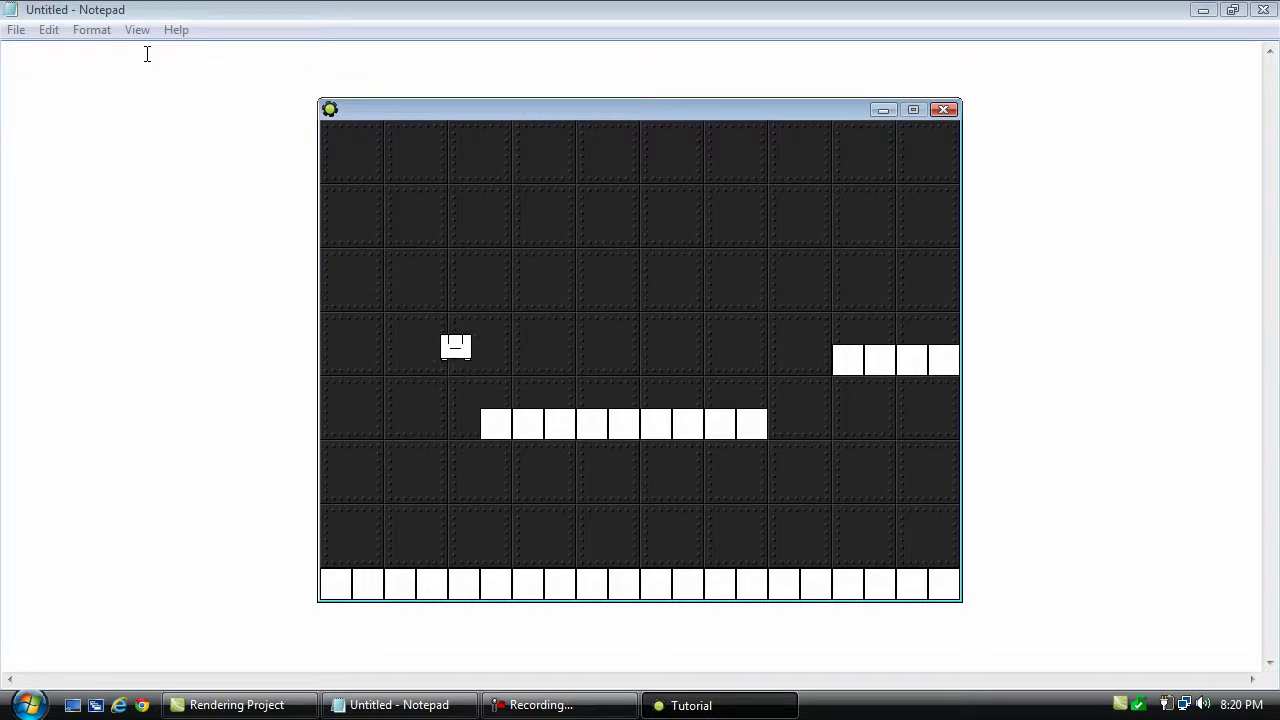
pyautogui.press('Right')
pyautogui.press('Left')
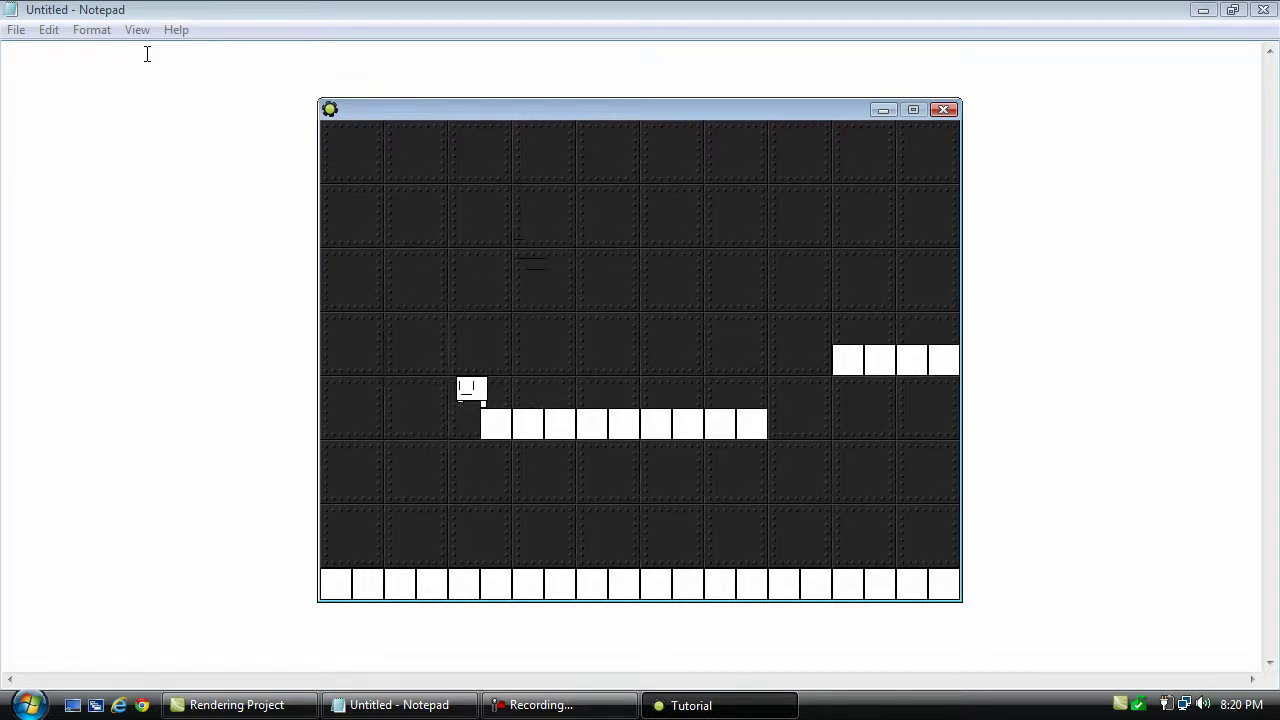
pyautogui.press('Up')
pyautogui.press('Right')
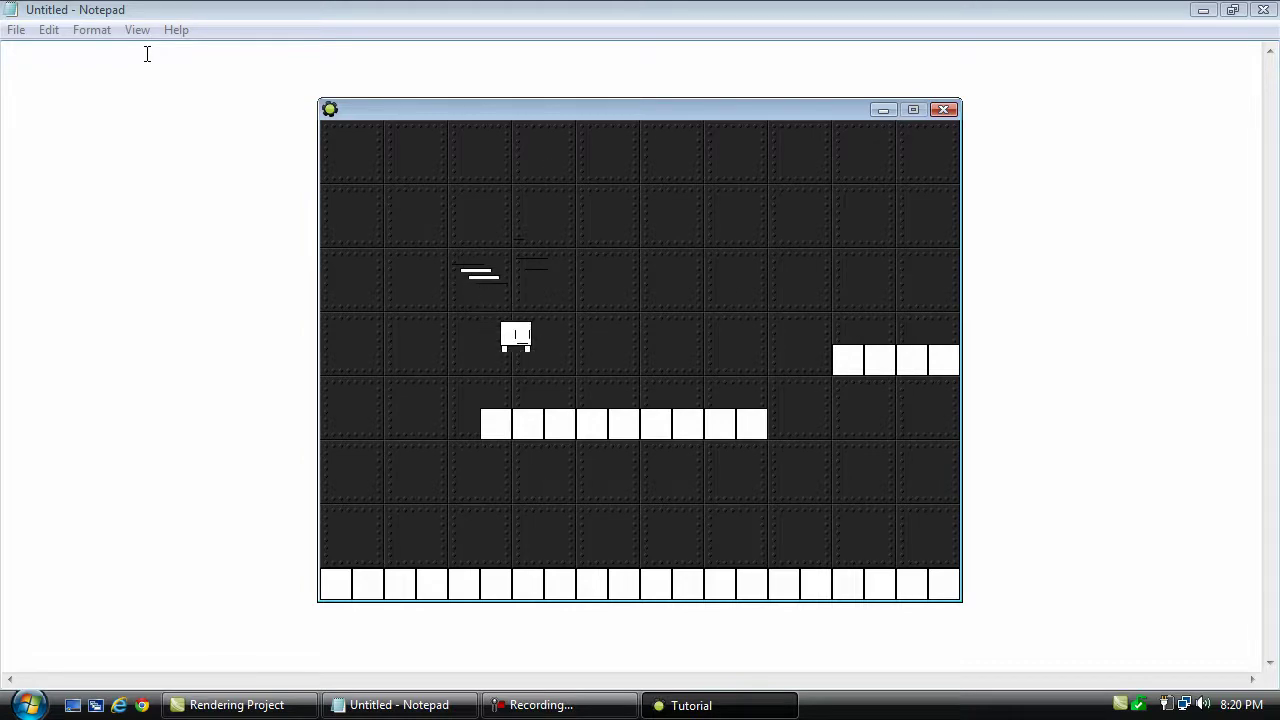
pyautogui.press('Right')
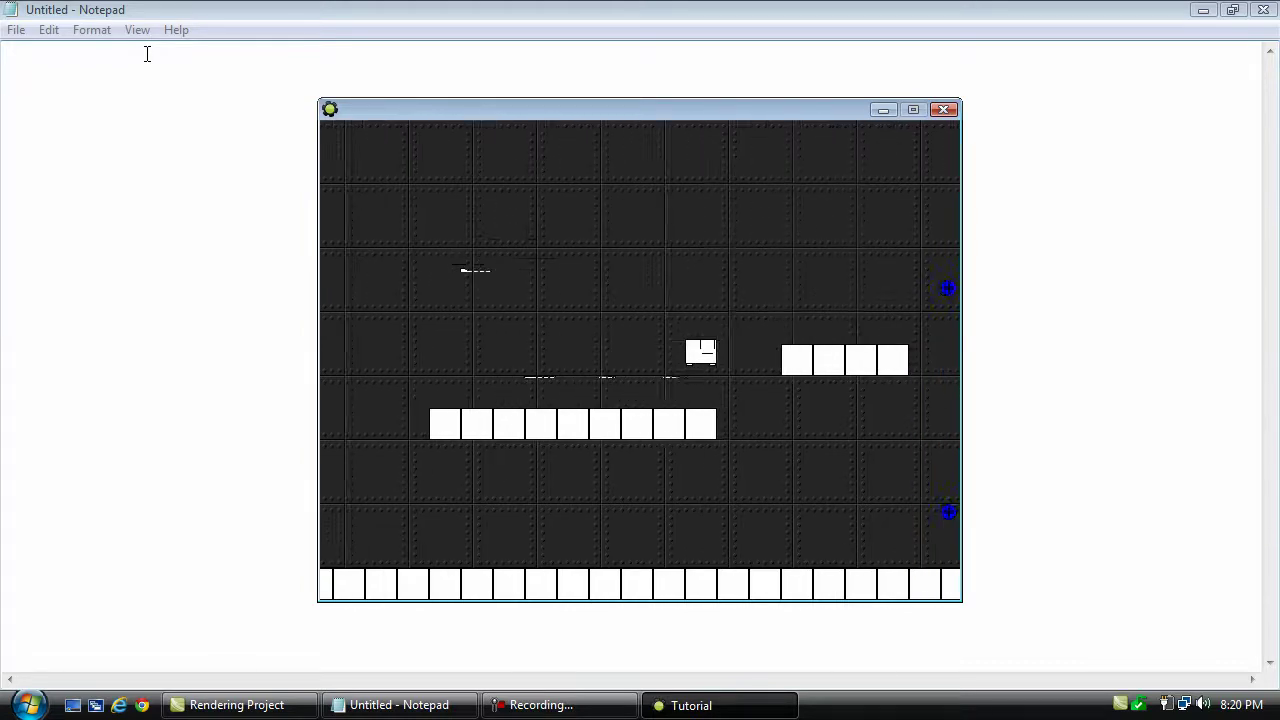
pyautogui.press('Right')
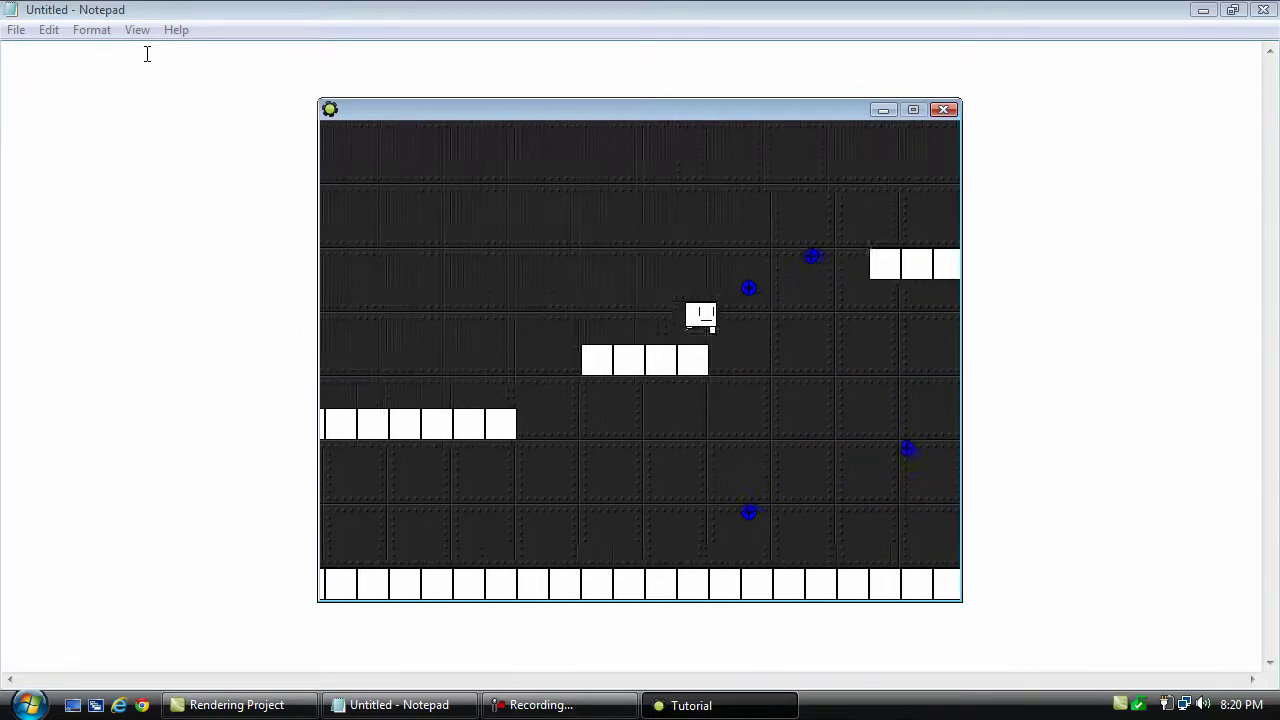
# Step: Jump up to the higher rows and collect the blue power-ups
pyautogui.press('Up')
pyautogui.press('Right')
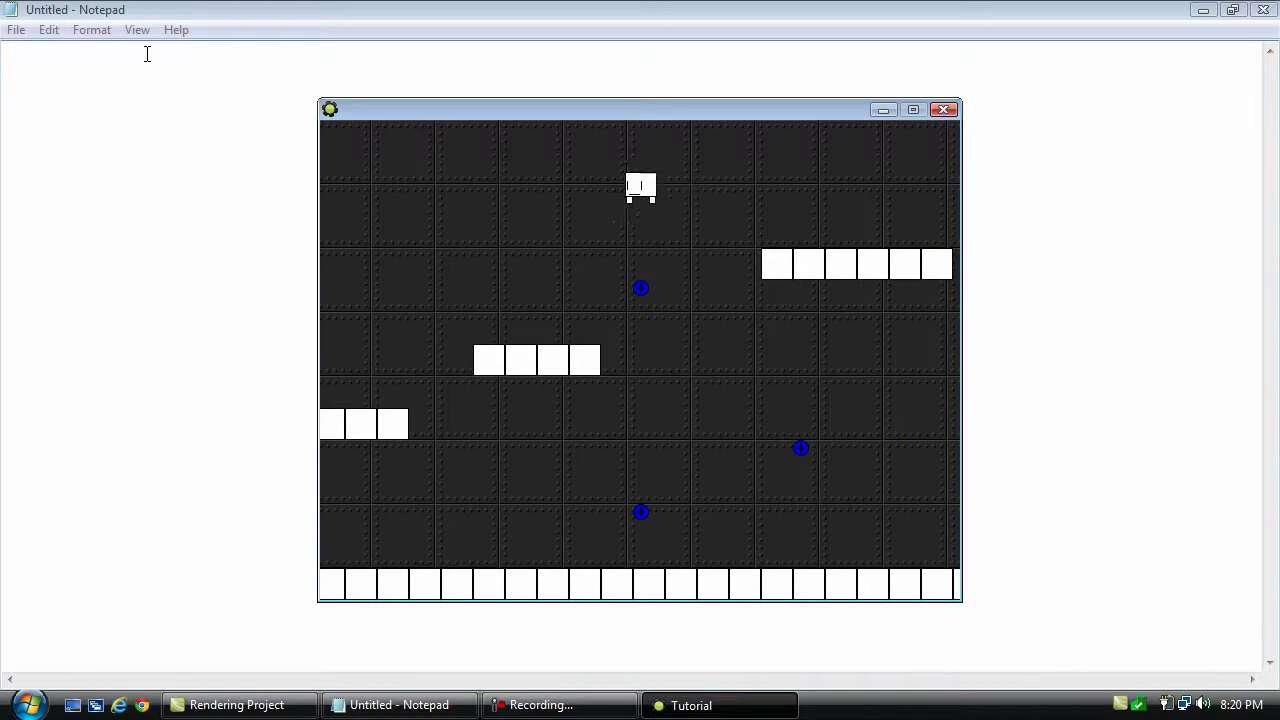
pyautogui.press('Left')
pyautogui.press('Up')
pyautogui.press('Right')
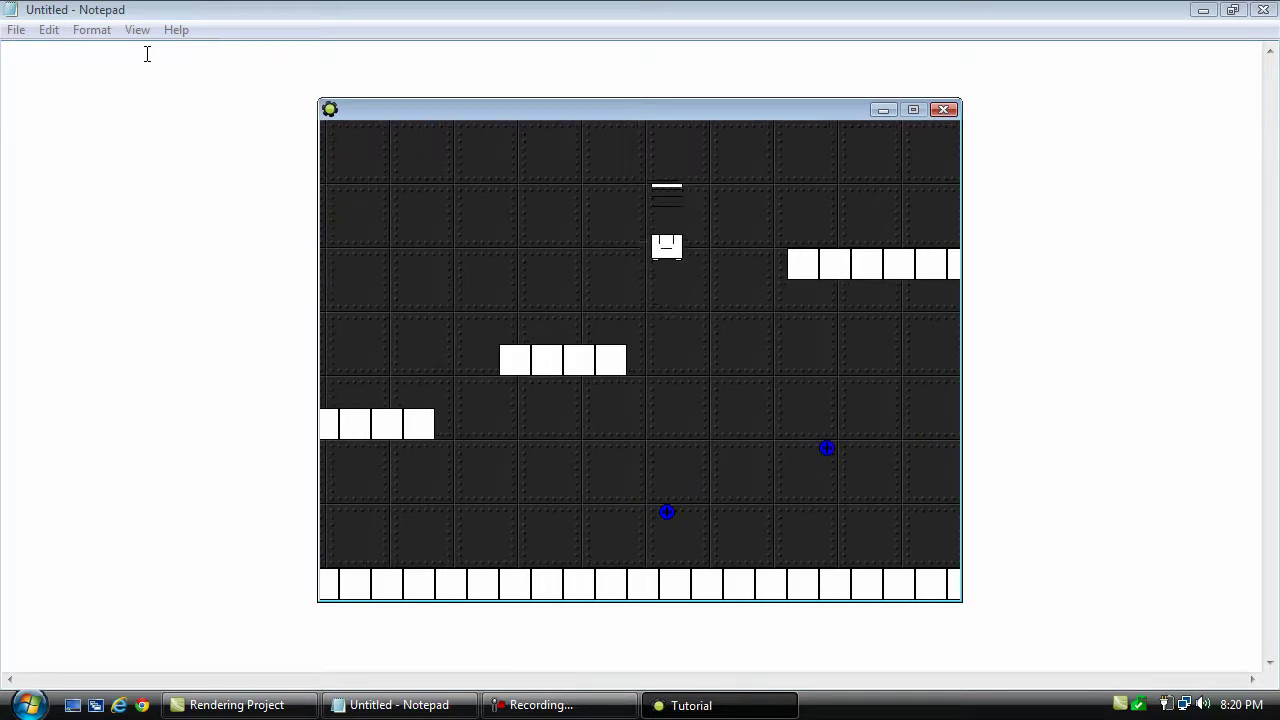
pyautogui.press('Up')
pyautogui.press('Right')
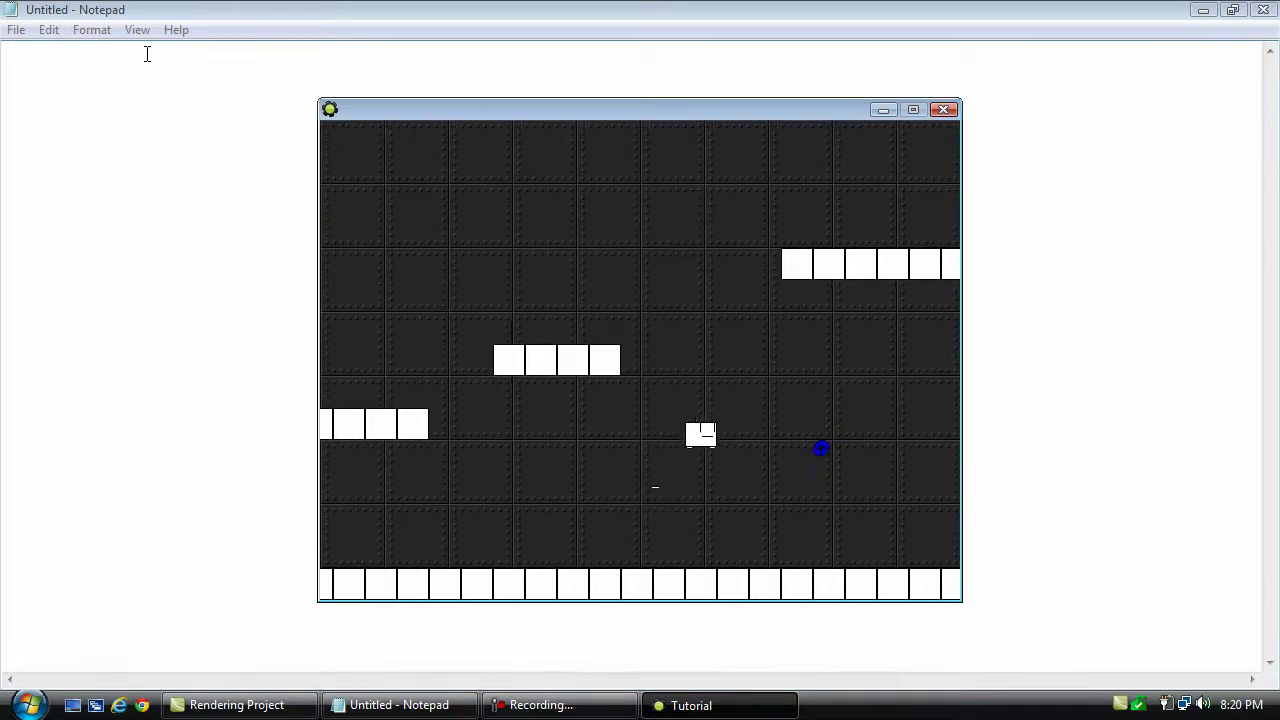
pyautogui.press('Right')
pyautogui.press('Up')
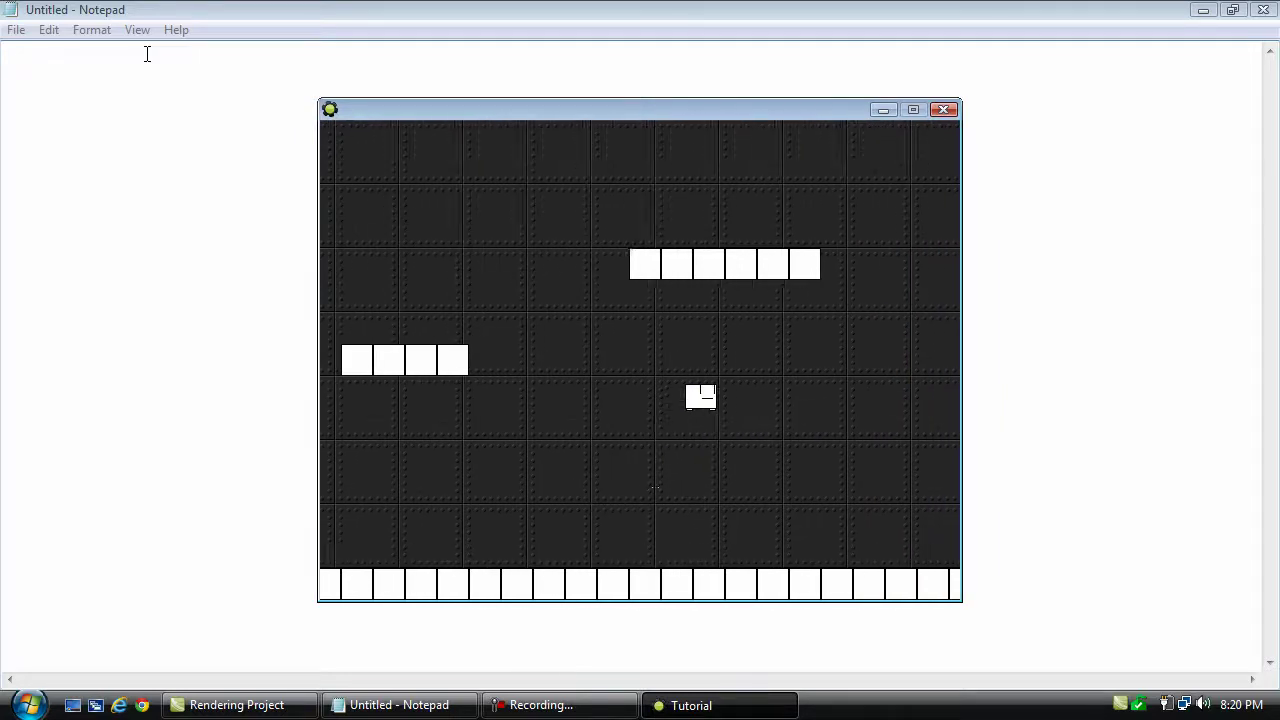
# Step: Jump around and run the ball right along the floor to finish the level
pyautogui.press('Right')
pyautogui.press('Up')
pyautogui.press('Left')
pyautogui.press('Up')
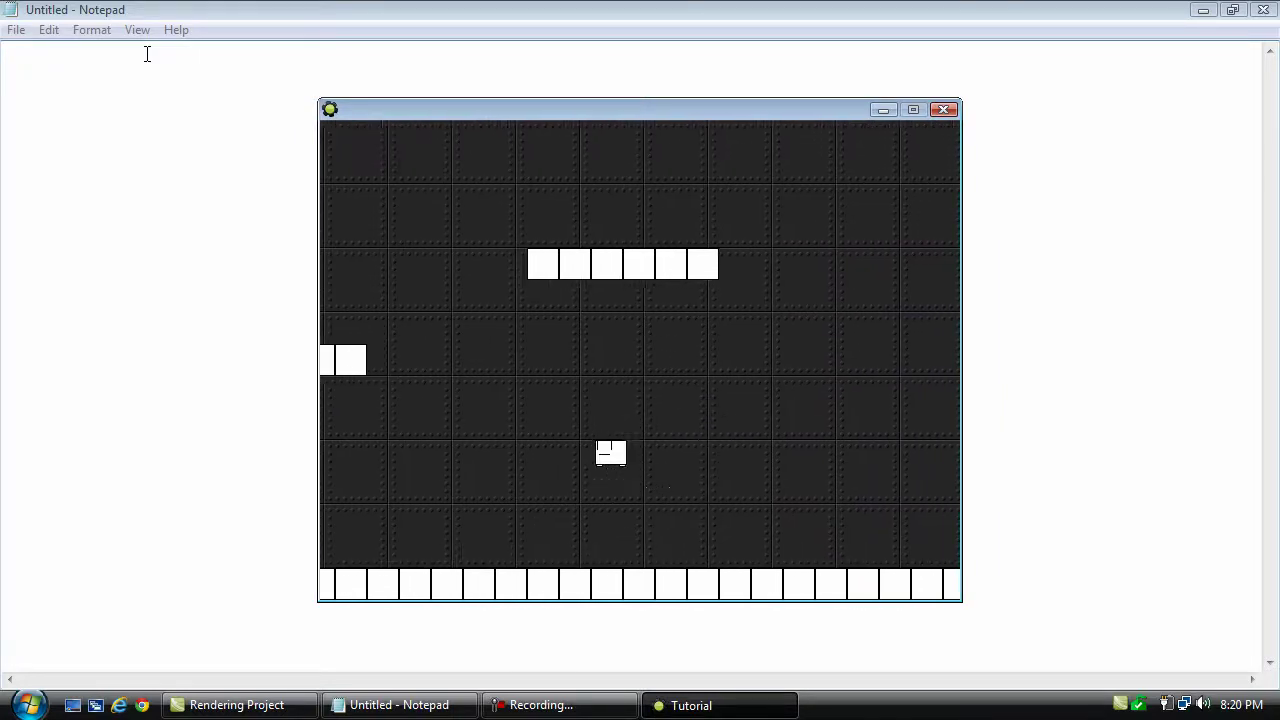
pyautogui.press('Left')
pyautogui.press('Right')
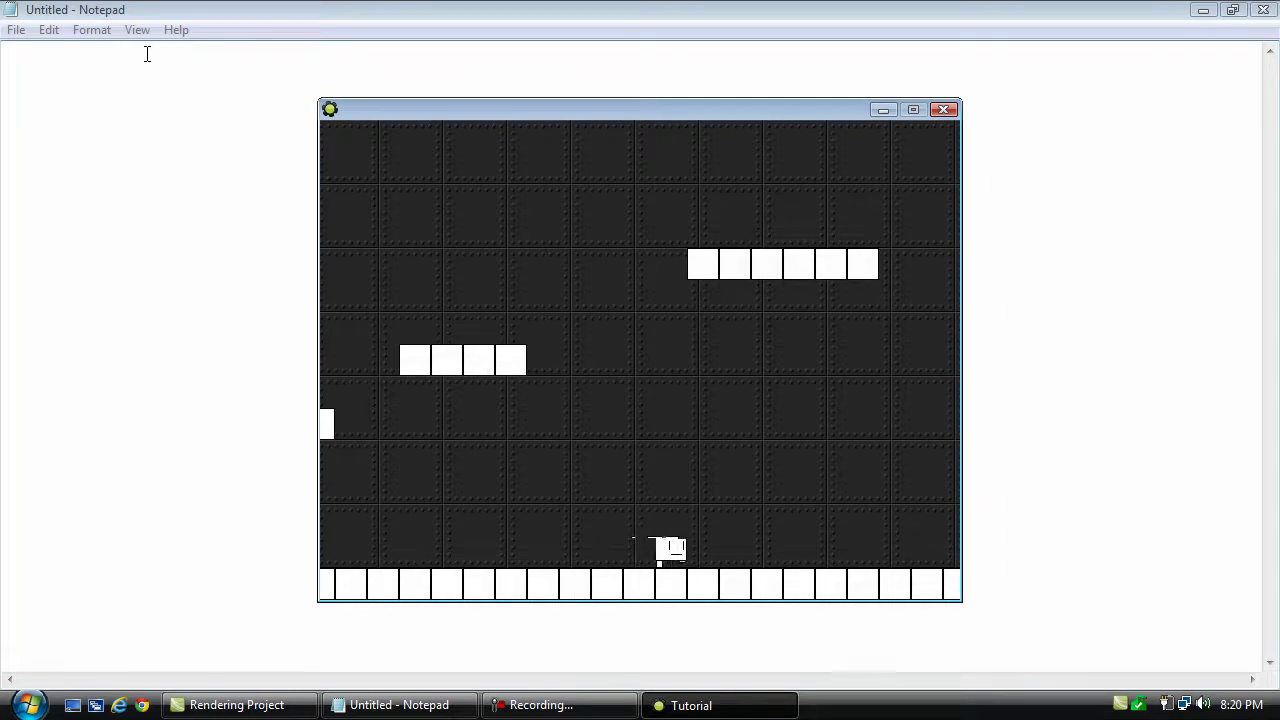
pyautogui.press('Right')
# Step: Quit the test game, collapse the Rooms folder and select the Sprites folder
pyautogui.press('Escape')
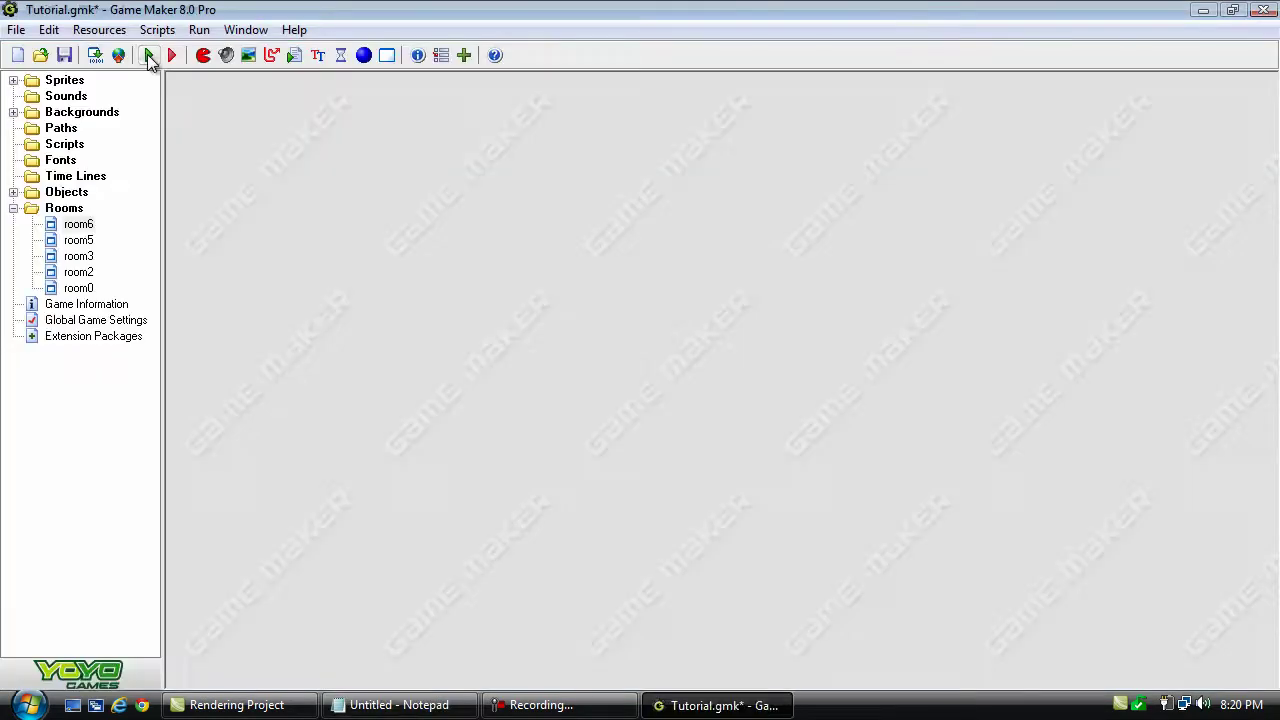
pyautogui.doubleClick(24, 209)
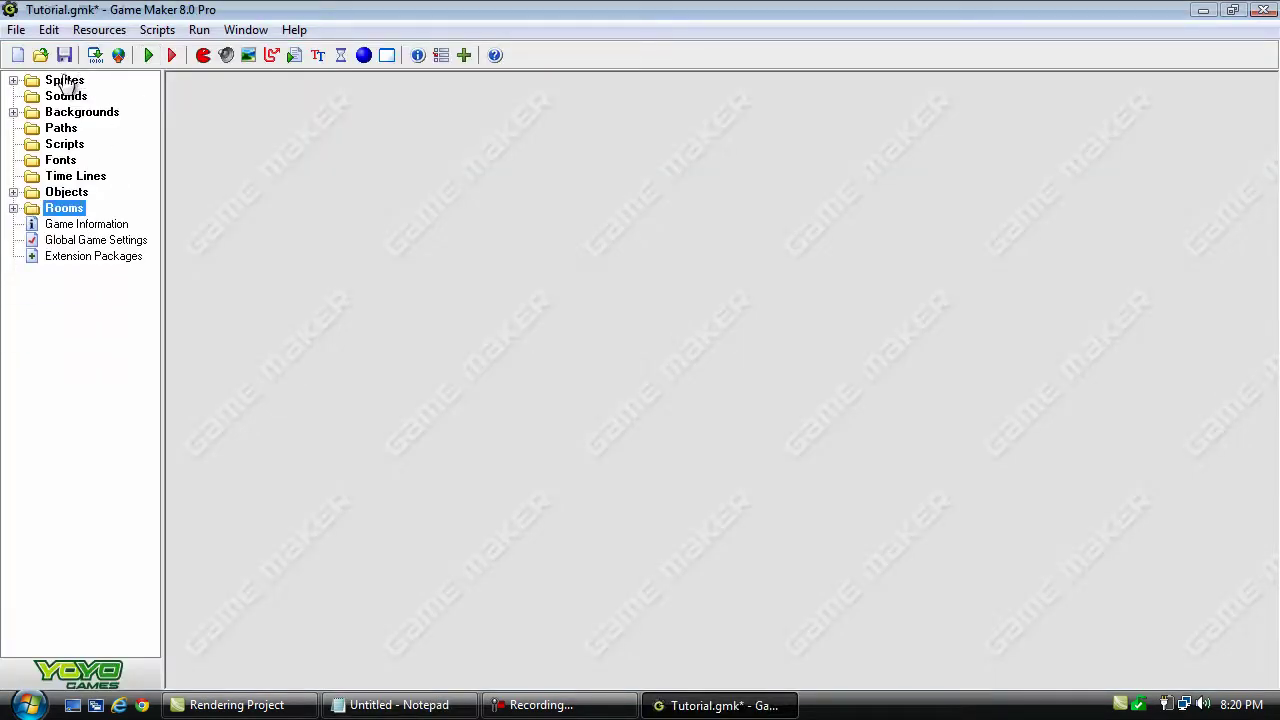
pyautogui.click(64, 81)
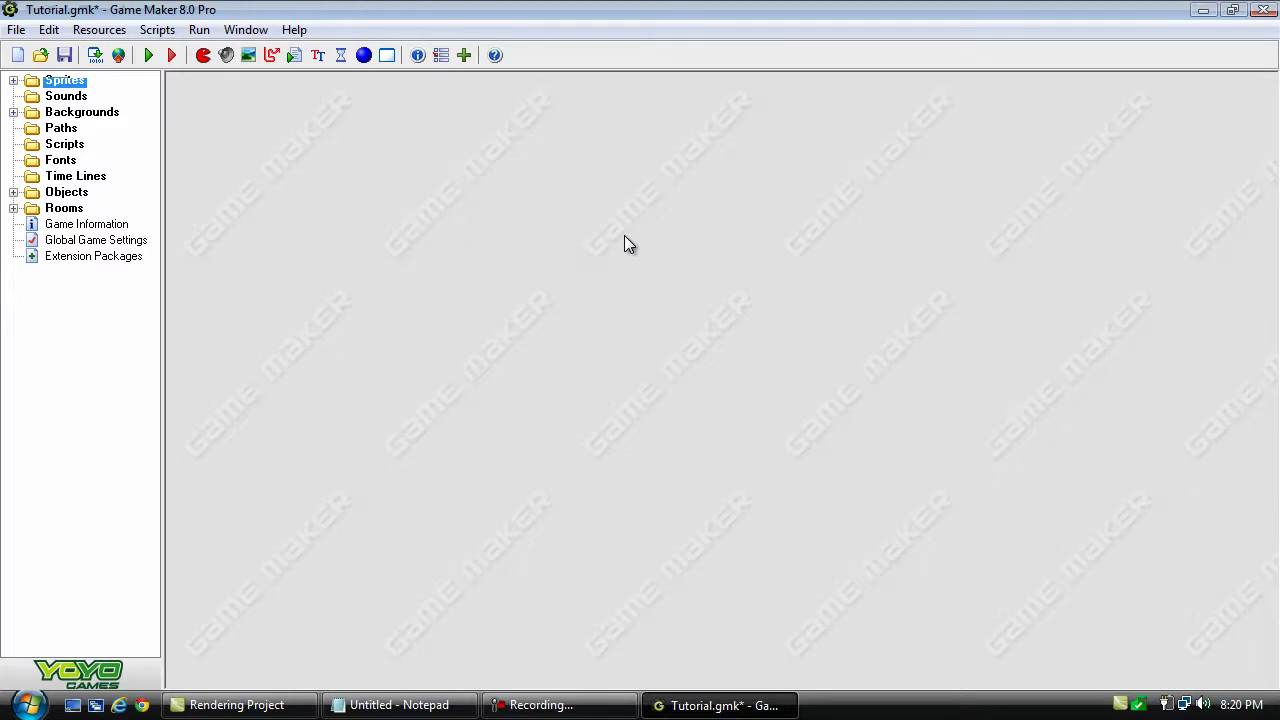